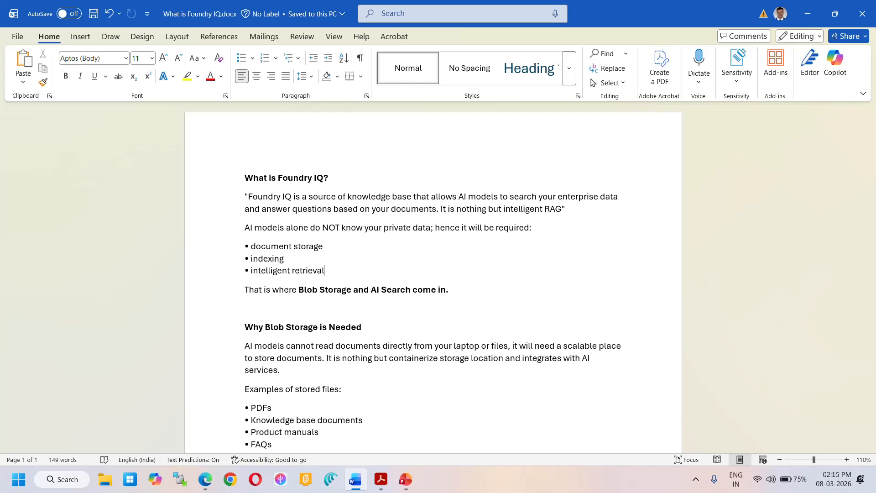
- Read through the notes on Foundry IQ, Blob Storage and Azure AI Search in the document
{"action": "scroll", "coordinate": [433, 273], "scroll_direction": "down", "scroll_amount": 3}
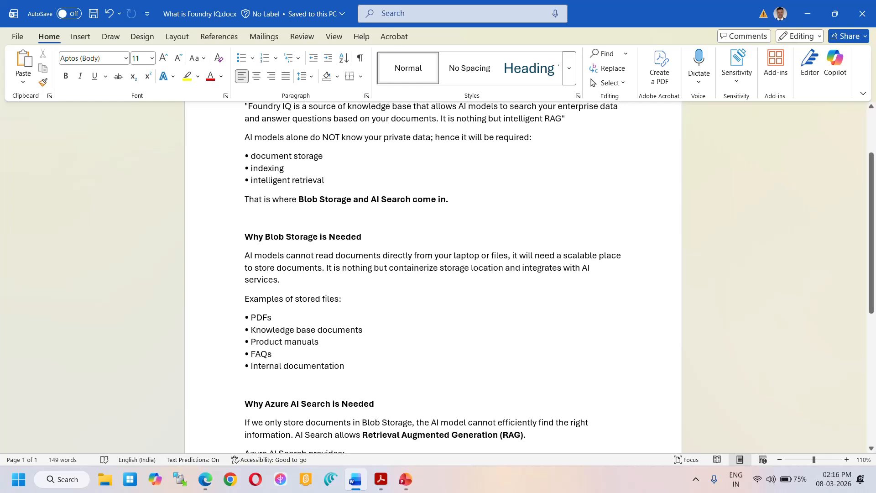
{"action": "scroll", "coordinate": [433, 274], "scroll_direction": "down", "scroll_amount": 3}
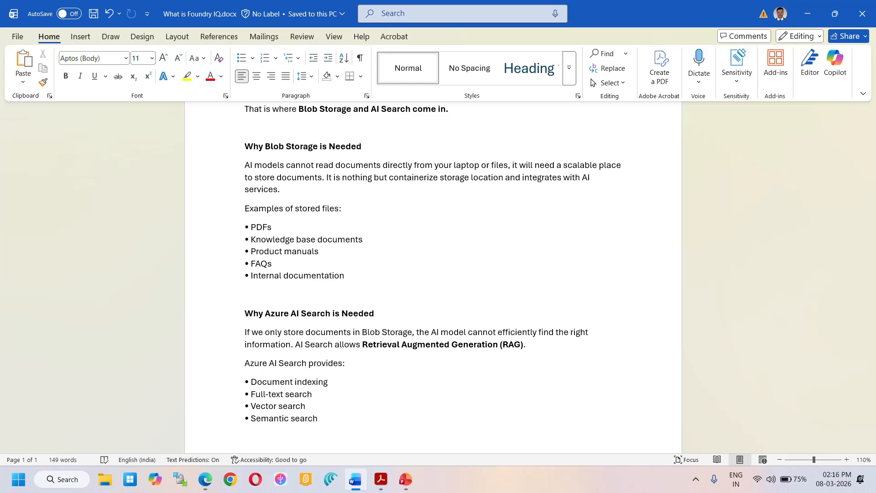
{"action": "scroll", "coordinate": [433, 278], "scroll_direction": "up", "scroll_amount": 4}
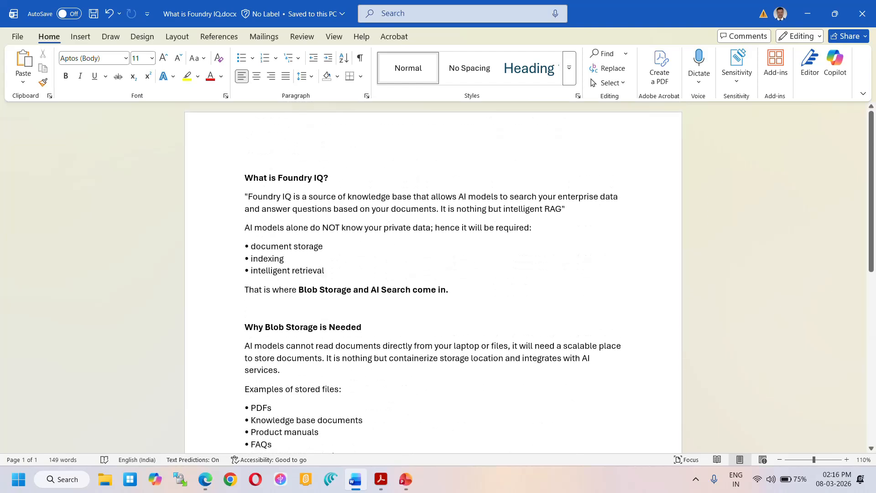
- Switch to the Azure portal in Edge and view the blobs in the invoice container of rpstorageaccount
{"action": "key", "text": "alt+Tab"}
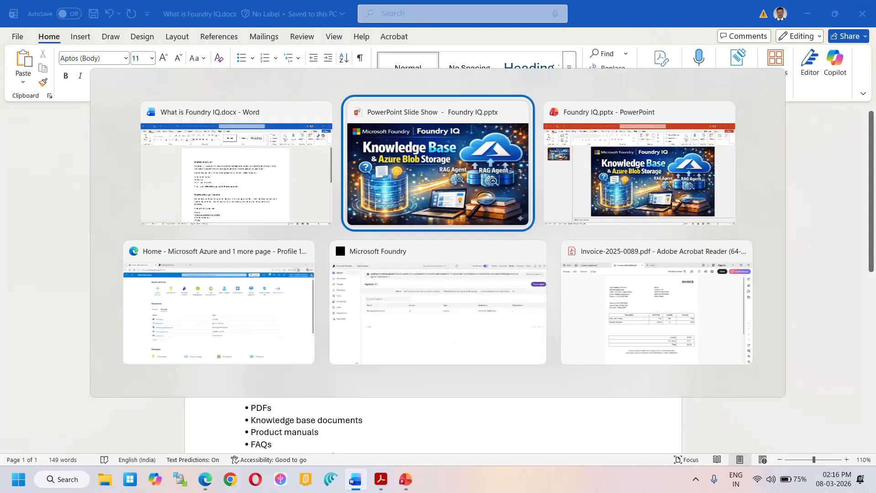
{"action": "key", "text": "alt+Tab"}
{"action": "key", "text": "alt+Tab"}
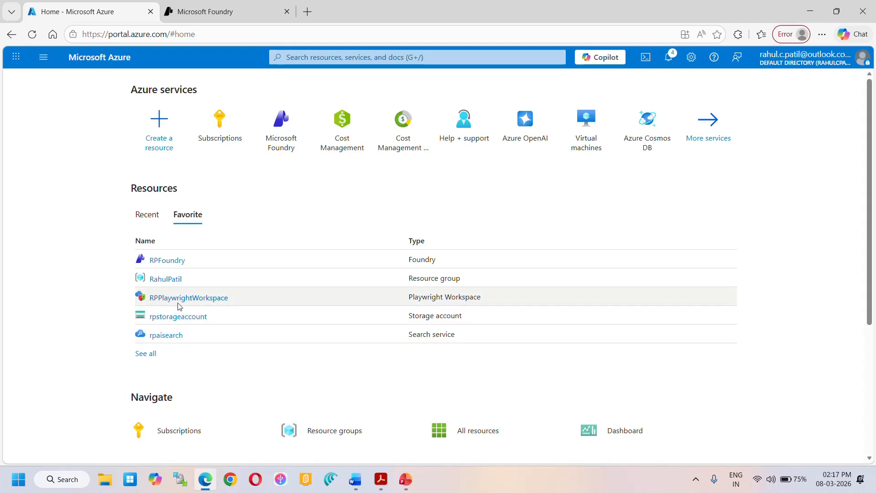
{"action": "left_click", "coordinate": [179, 322]}
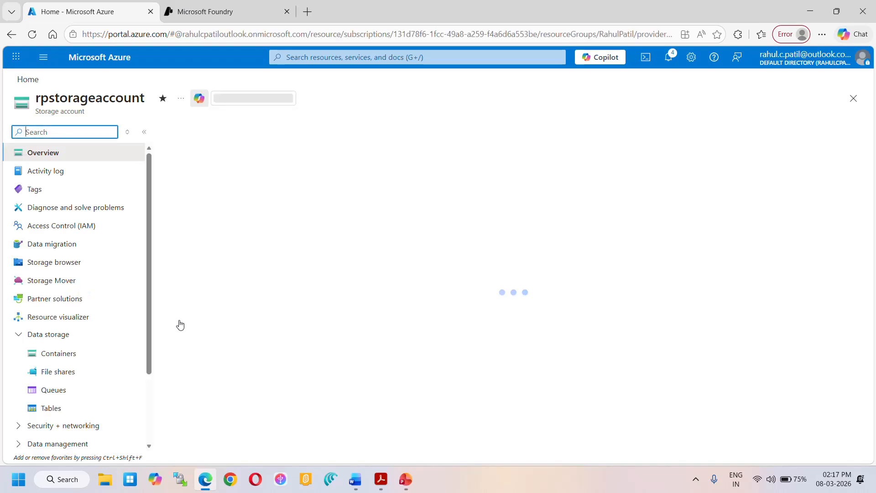
{"action": "left_click", "coordinate": [63, 352]}
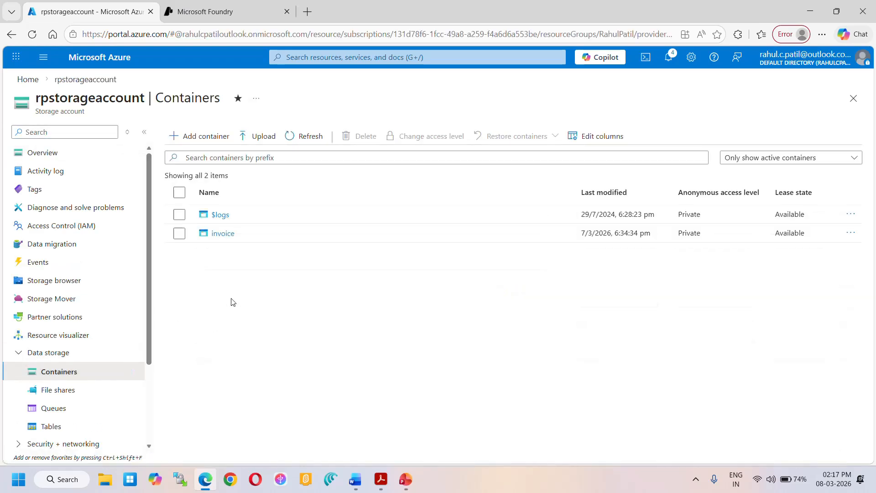
{"action": "left_click", "coordinate": [223, 235]}
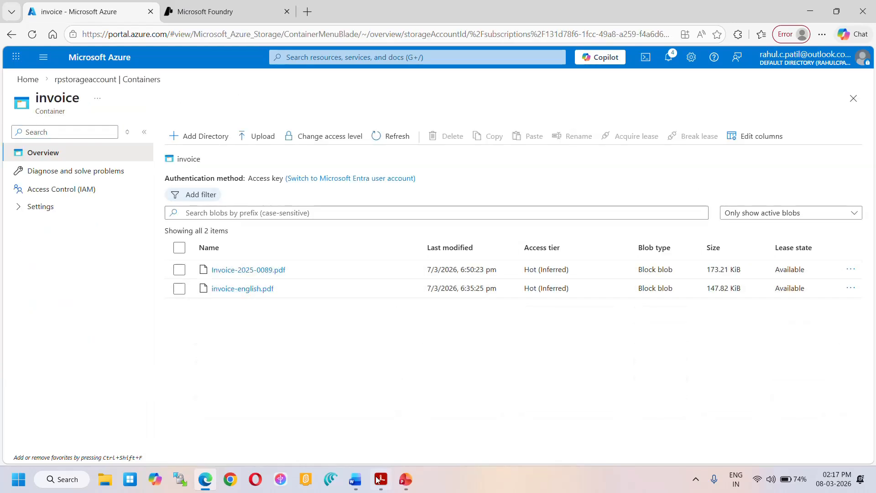
- Switch to Acrobat Reader and review the contents of Invoice-2025-0089.pdf and invoice-english.pdf
{"action": "mouse_move", "coordinate": [381, 479]}
{"action": "left_click", "coordinate": [365, 419]}
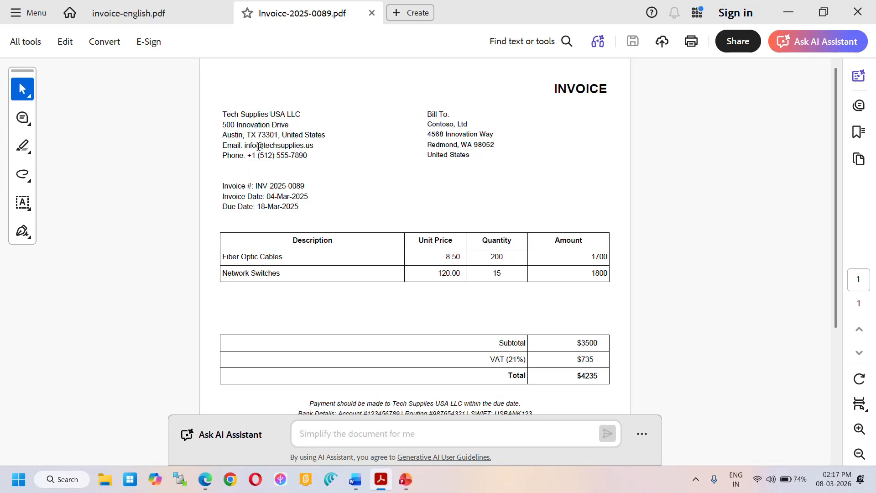
{"action": "scroll", "coordinate": [365, 178], "scroll_direction": "down", "scroll_amount": 1}
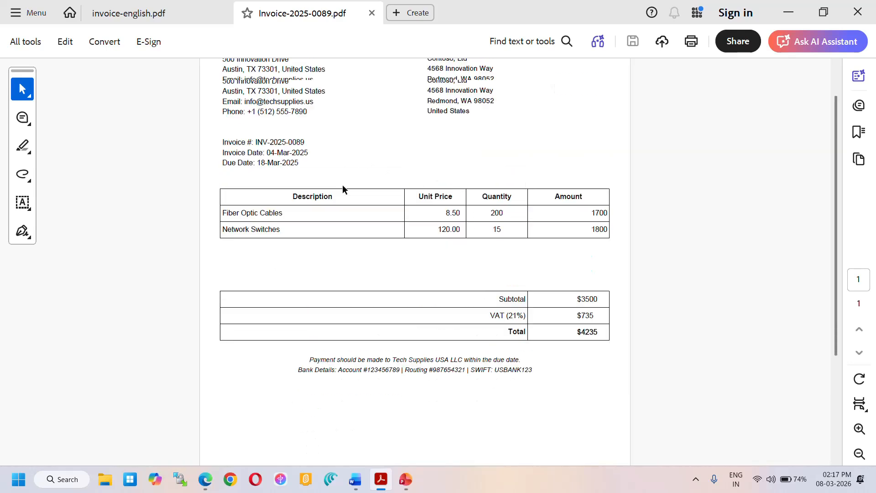
{"action": "scroll", "coordinate": [342, 190], "scroll_direction": "up", "scroll_amount": 1}
{"action": "left_click", "coordinate": [152, 14]}
{"action": "scroll", "coordinate": [390, 243], "scroll_direction": "down", "scroll_amount": 3}
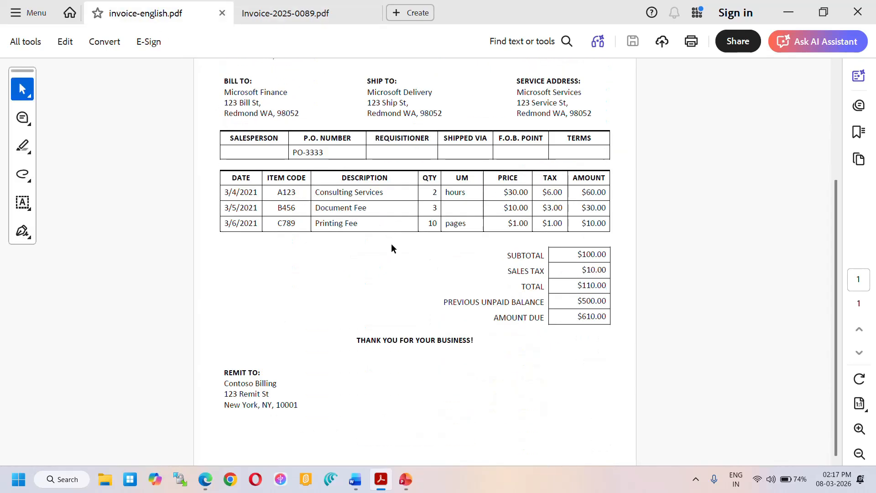
{"action": "scroll", "coordinate": [391, 247], "scroll_direction": "up", "scroll_amount": 3}
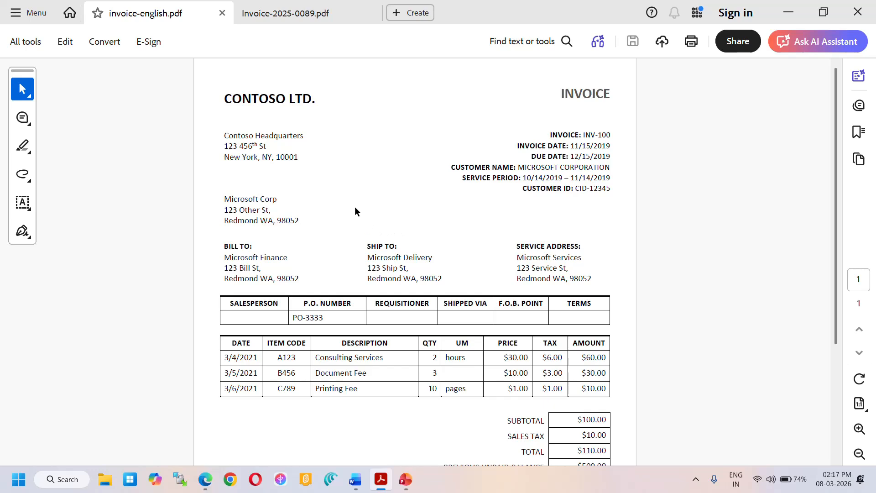
- Return to Edge and open the Foundry IQ knowledge bases page of proj-default in Microsoft Foundry
{"action": "key", "text": "alt+Tab"}
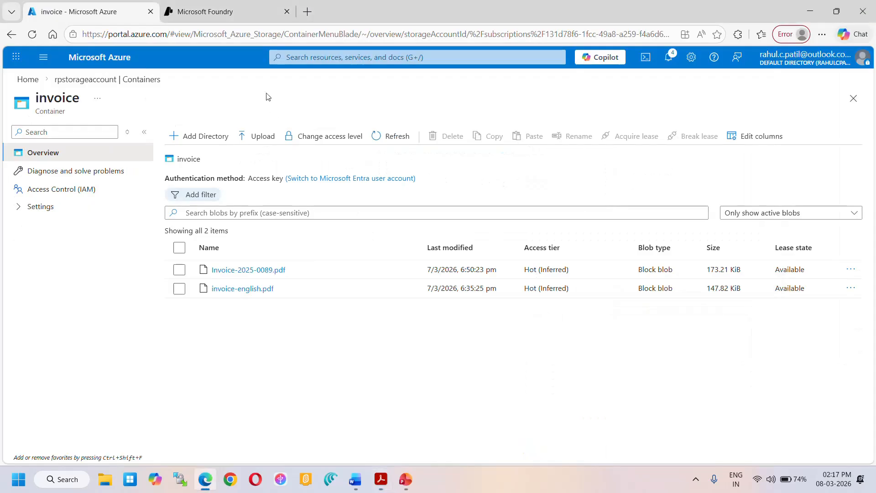
{"action": "left_click", "coordinate": [226, 12]}
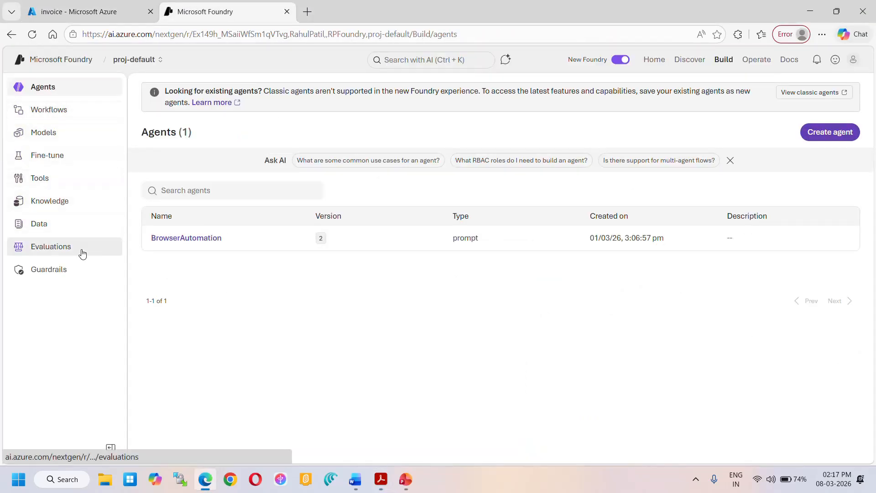
{"action": "left_click", "coordinate": [47, 205]}
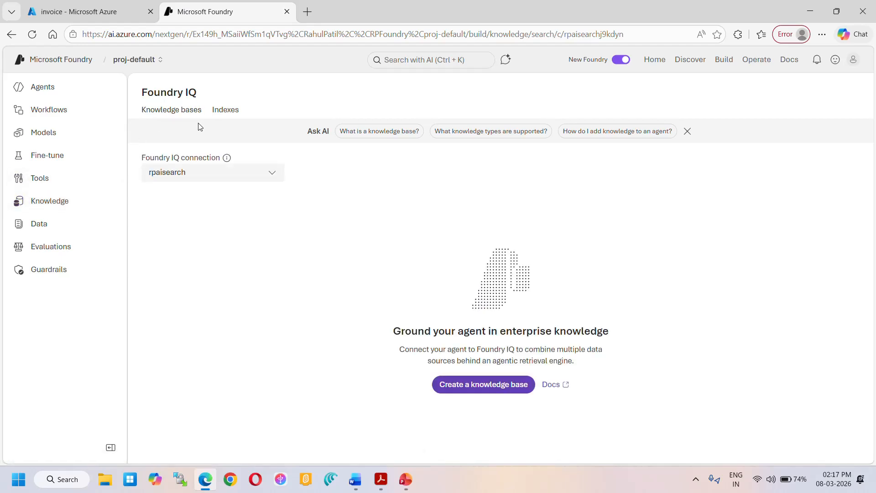
- Start creating a new Azure AI Search resource from the Foundry IQ connection options, continuing with the signed-in Outlook account
{"action": "left_click", "coordinate": [274, 178]}
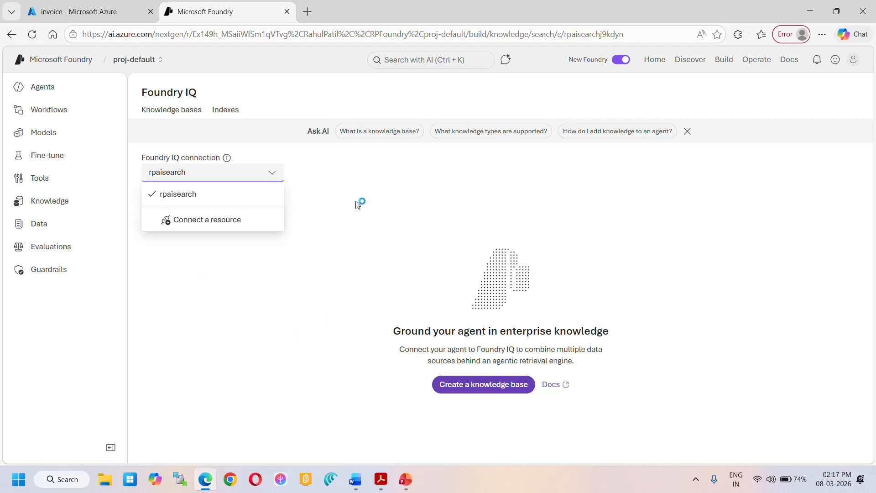
{"action": "left_click", "coordinate": [212, 224]}
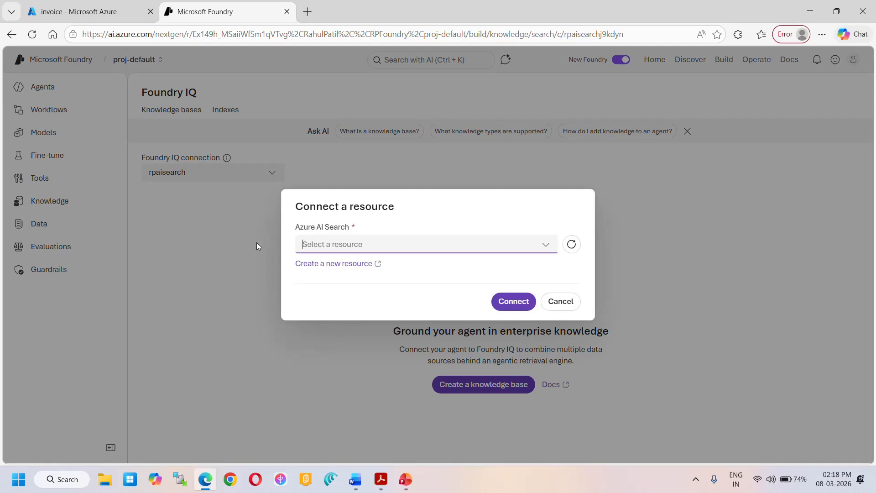
{"action": "left_click", "coordinate": [341, 268]}
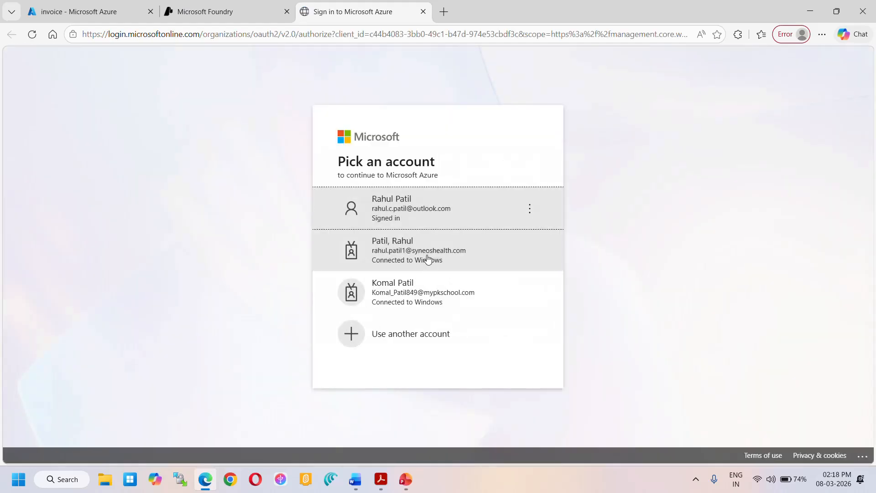
{"action": "left_click", "coordinate": [410, 214]}
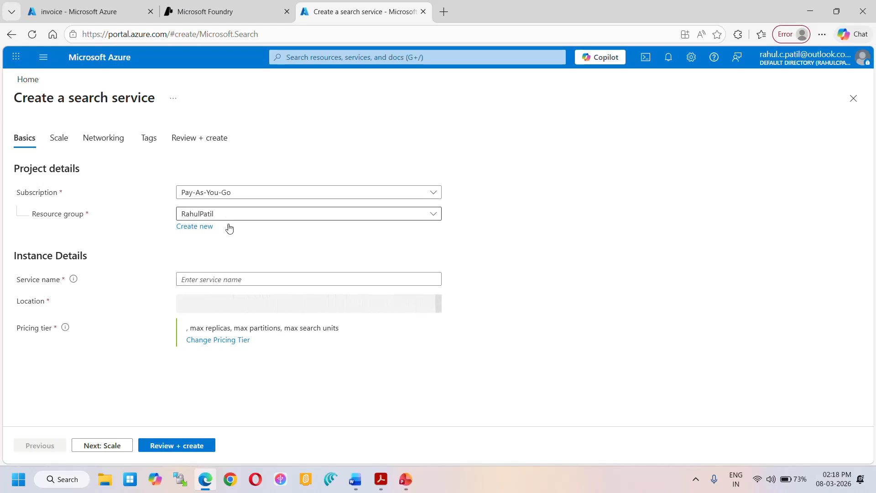
- Enter testaisearch1 as the service name of the new search service
{"action": "left_click", "coordinate": [217, 282]}
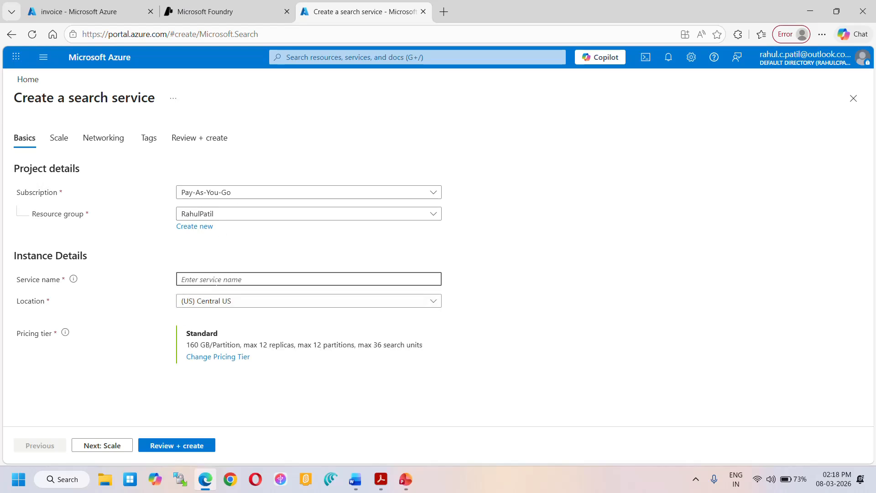
{"action": "type", "text": "Test"}
{"action": "key", "text": "BackSpace"}
{"action": "key", "text": "BackSpace"}
{"action": "key", "text": "BackSpace"}
{"action": "key", "text": "BackSpace"}
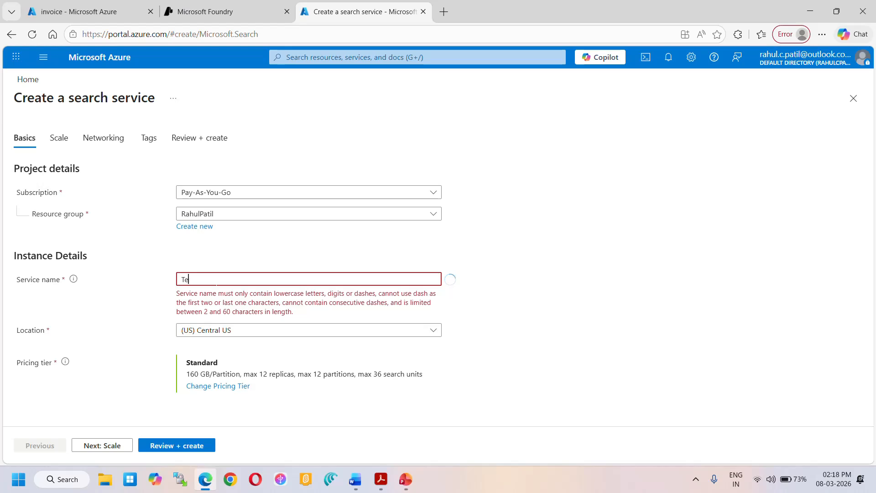
{"action": "type", "text": "testa"}
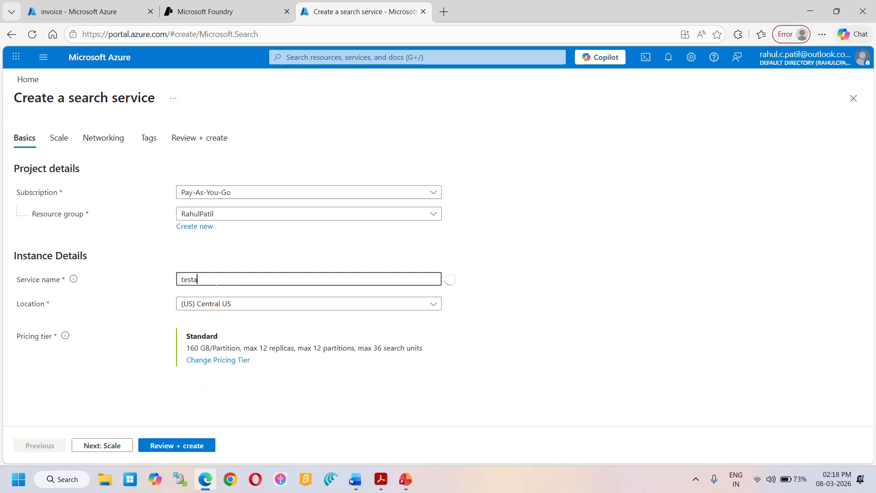
{"action": "type", "text": "isearch"}
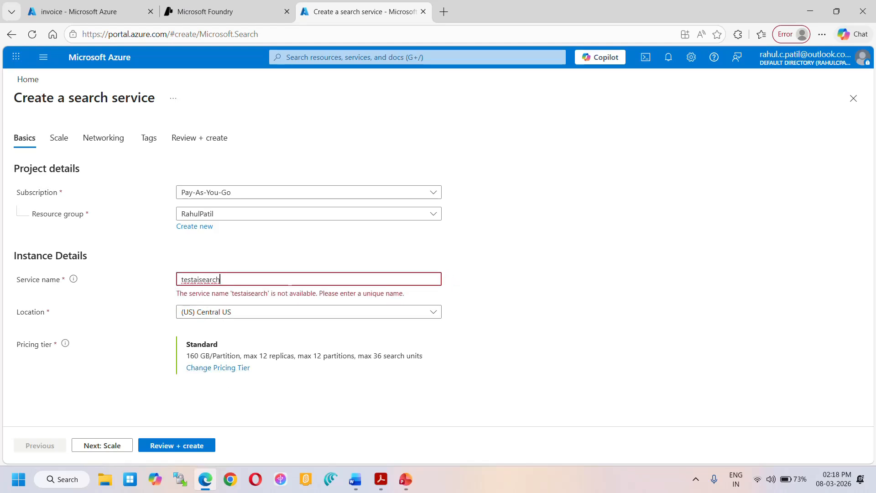
{"action": "type", "text": "1"}
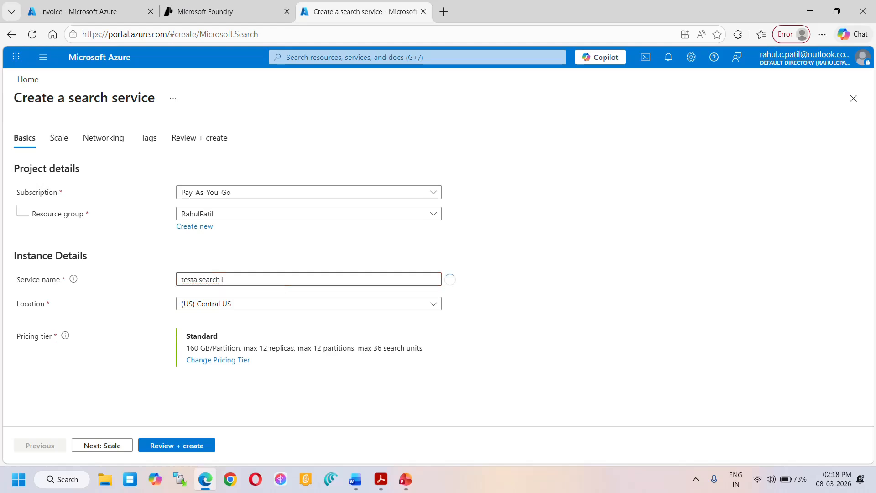
- Change the search service's pricing tier to Free
{"action": "left_click", "coordinate": [215, 362]}
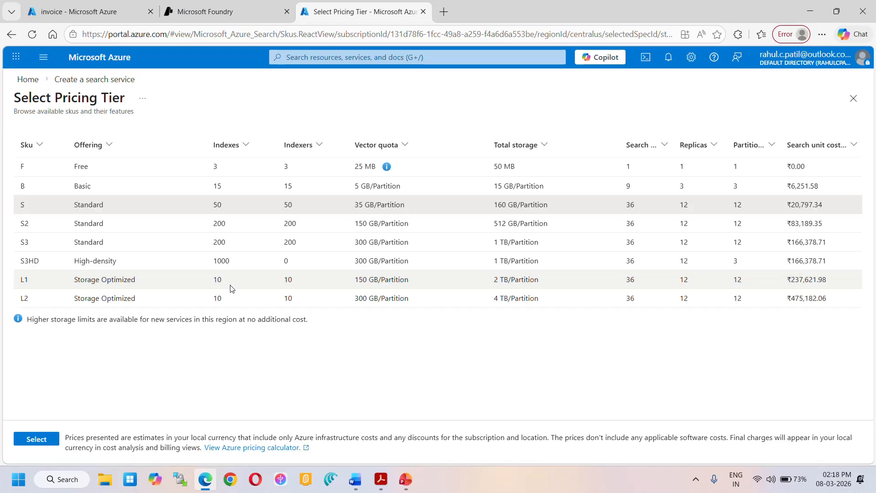
{"action": "left_click", "coordinate": [93, 169]}
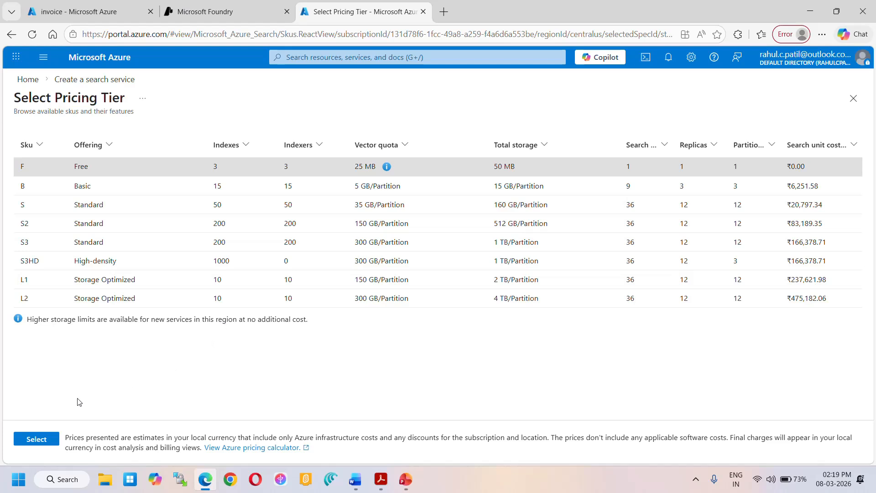
{"action": "left_click", "coordinate": [41, 441]}
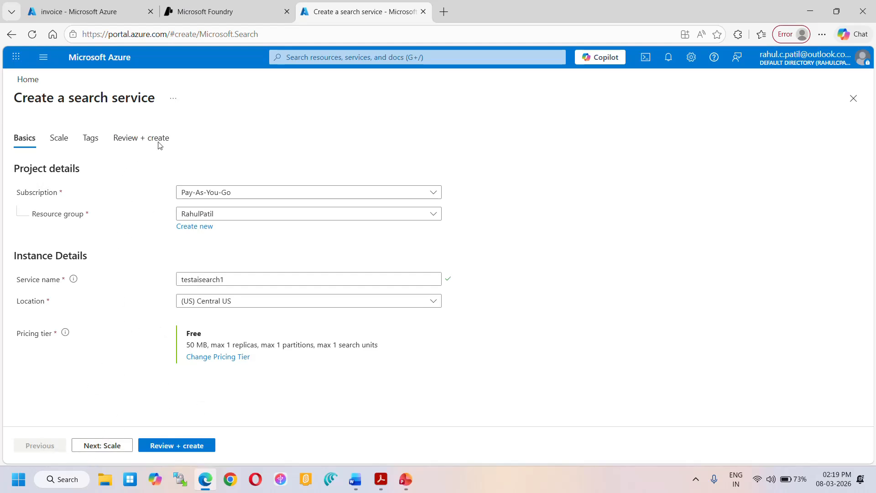
- Abandon the new search service and resource connection, and check the available Foundry IQ connections
{"action": "left_click", "coordinate": [424, 11]}
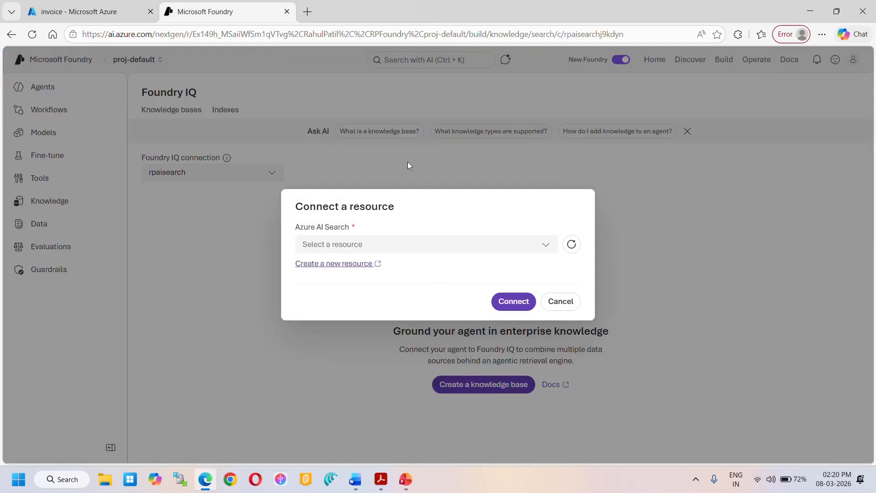
{"action": "left_click", "coordinate": [570, 302]}
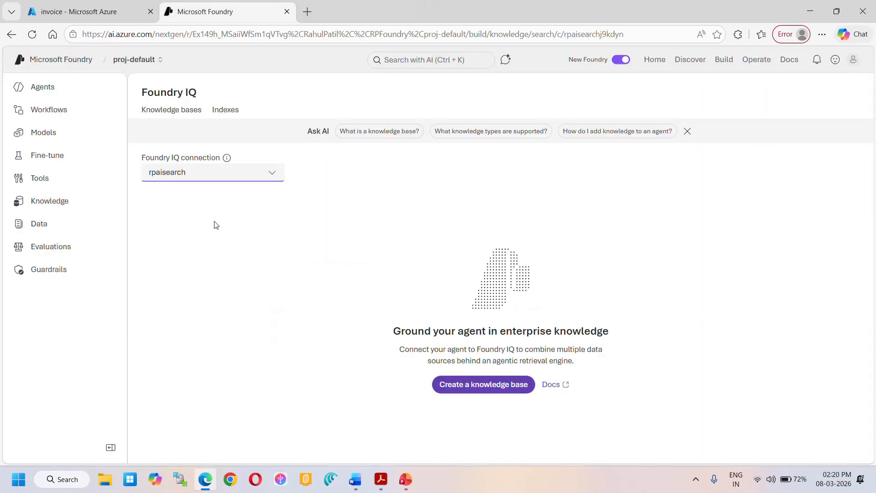
{"action": "left_click", "coordinate": [274, 175]}
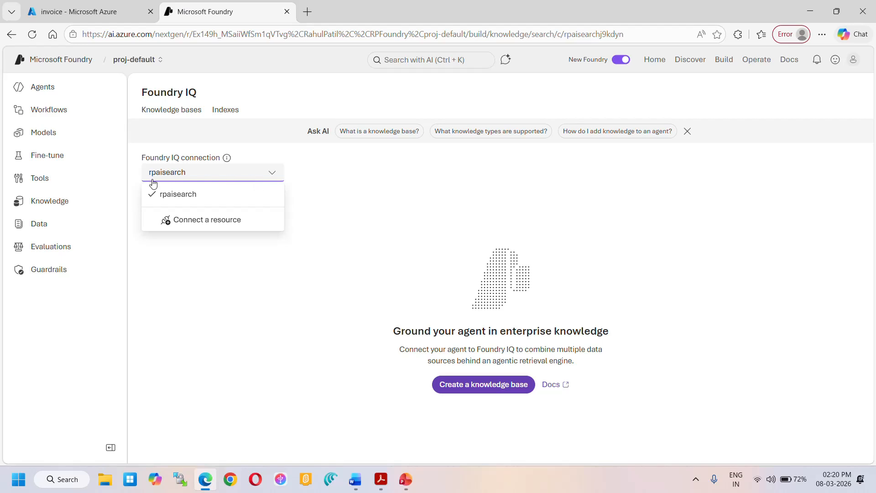
{"action": "left_click", "coordinate": [359, 210]}
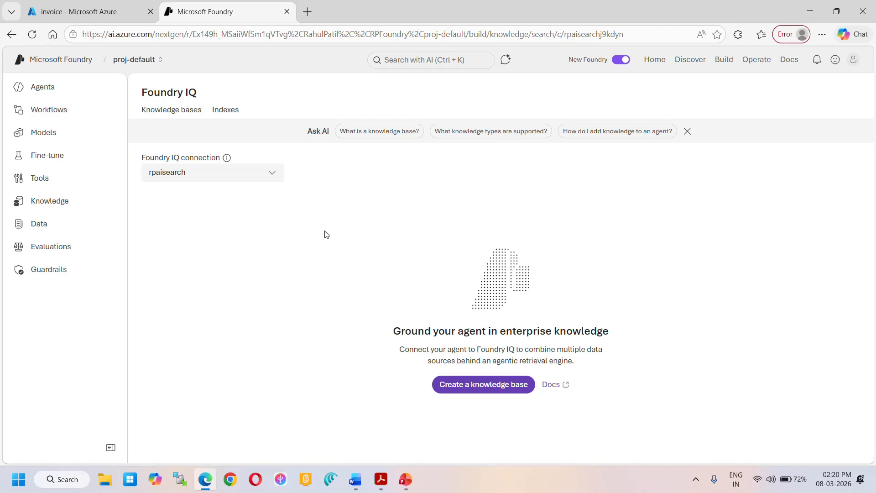
- Start a new knowledge base with Azure Blob Storage as its knowledge type
{"action": "left_click", "coordinate": [486, 388]}
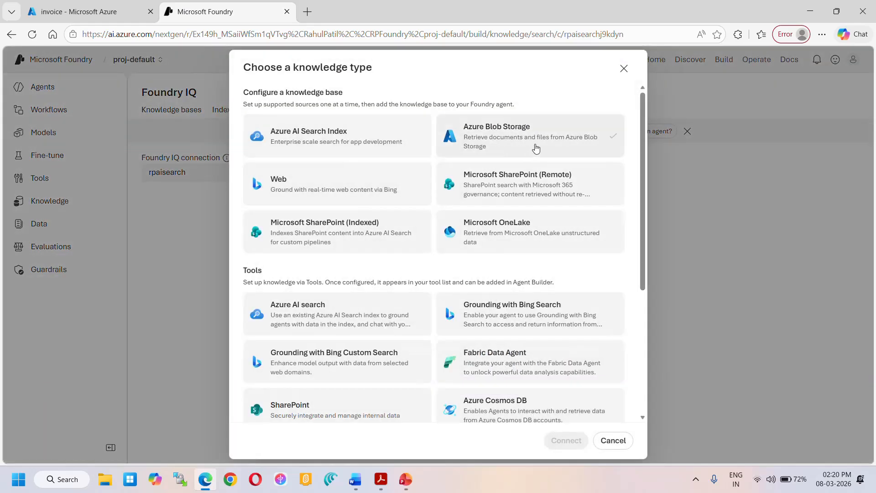
{"action": "left_click", "coordinate": [496, 143]}
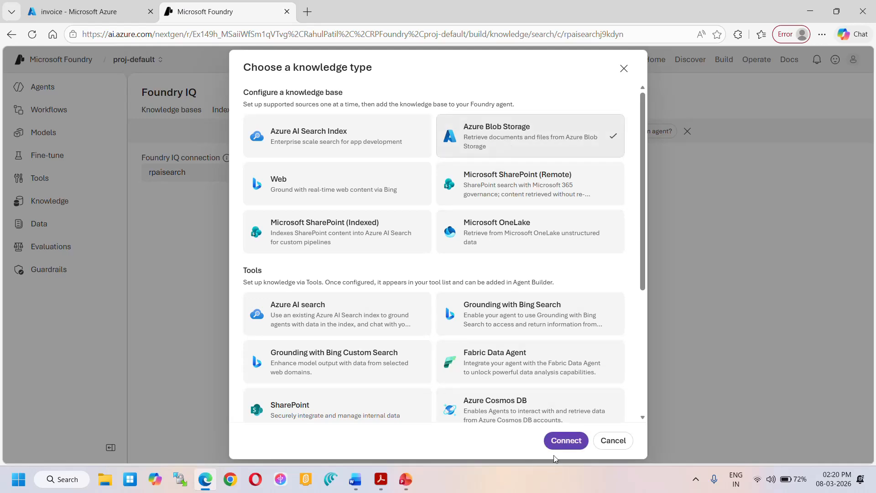
{"action": "left_click", "coordinate": [565, 442]}
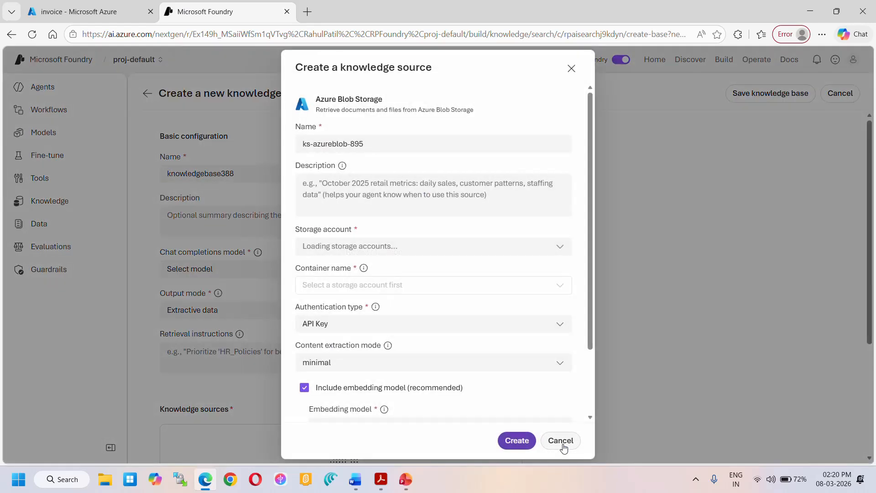
- Set the knowledge source's storage account to rpstorageaccount and its container to invoice
{"action": "left_click", "coordinate": [415, 250]}
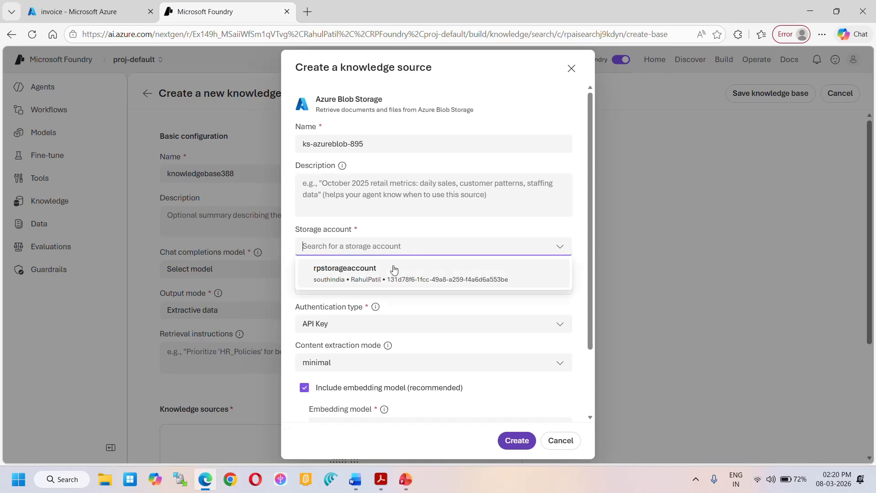
{"action": "left_click", "coordinate": [392, 271]}
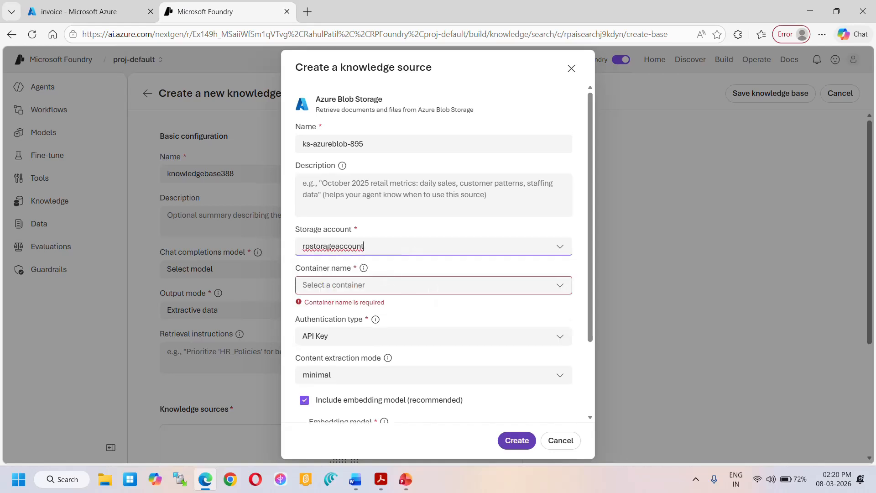
{"action": "left_click", "coordinate": [345, 285]}
{"action": "left_click", "coordinate": [345, 307]}
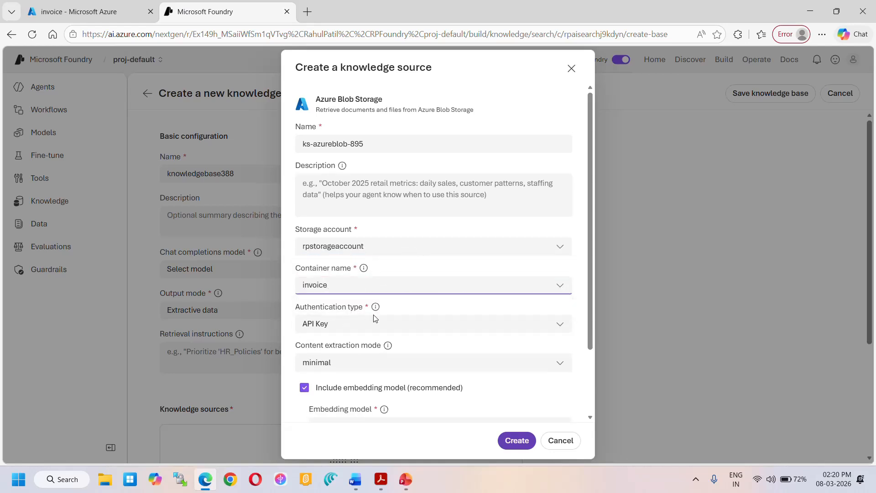
- Choose text-embedding-3-small as the knowledge source's embedding model and gpt-4o-mini as its chat completions model
{"action": "scroll", "coordinate": [454, 386], "scroll_direction": "down", "scroll_amount": 2}
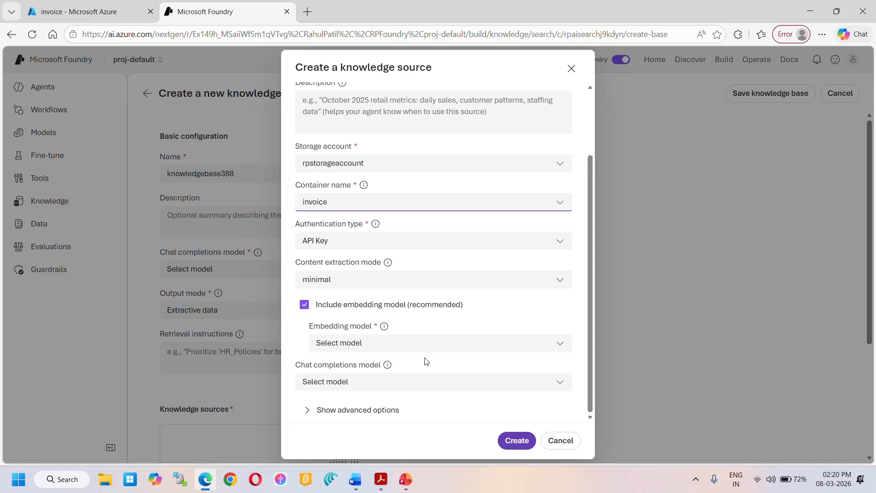
{"action": "left_click", "coordinate": [405, 343]}
{"action": "left_click", "coordinate": [393, 386]}
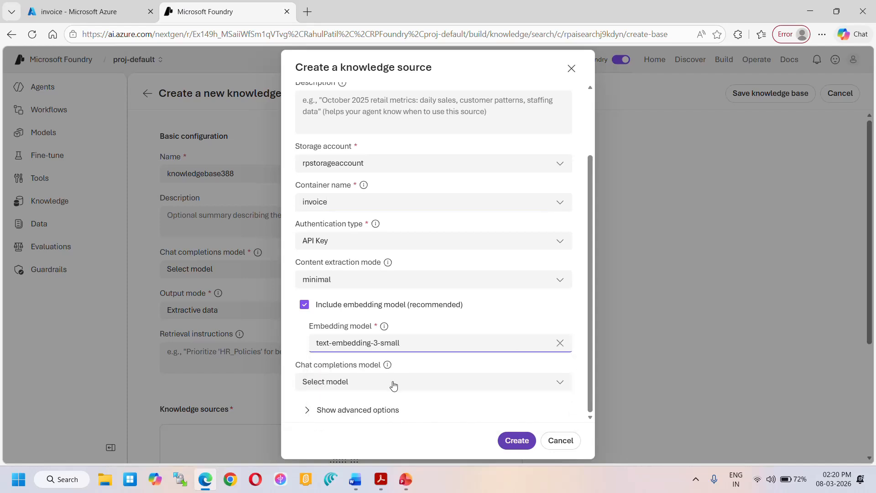
{"action": "left_click", "coordinate": [439, 345]}
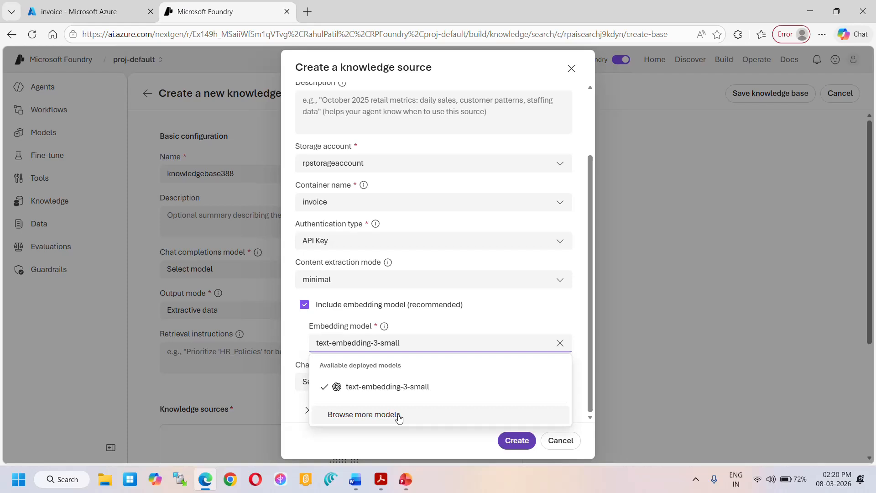
{"action": "left_click", "coordinate": [436, 341]}
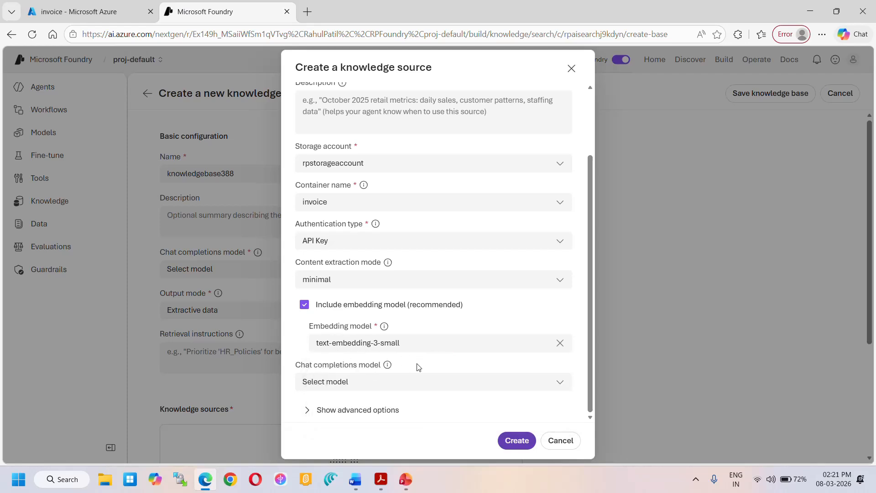
{"action": "left_click", "coordinate": [400, 385]}
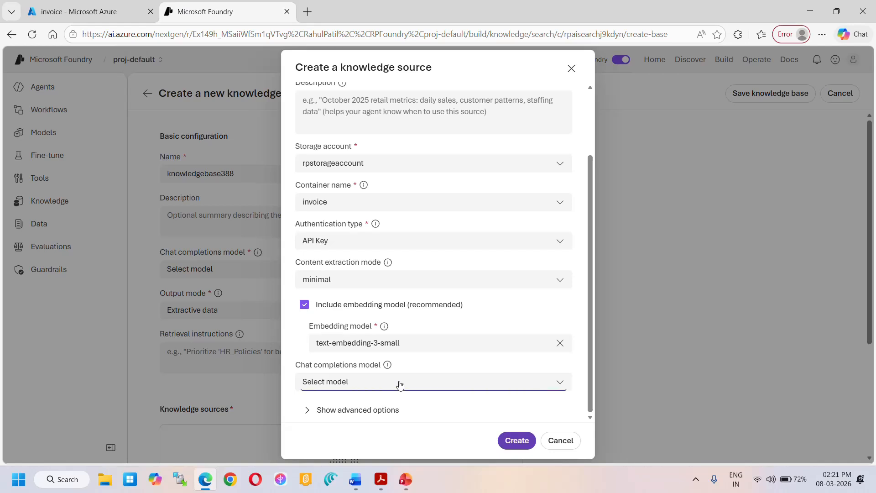
{"action": "left_click", "coordinate": [364, 253]}
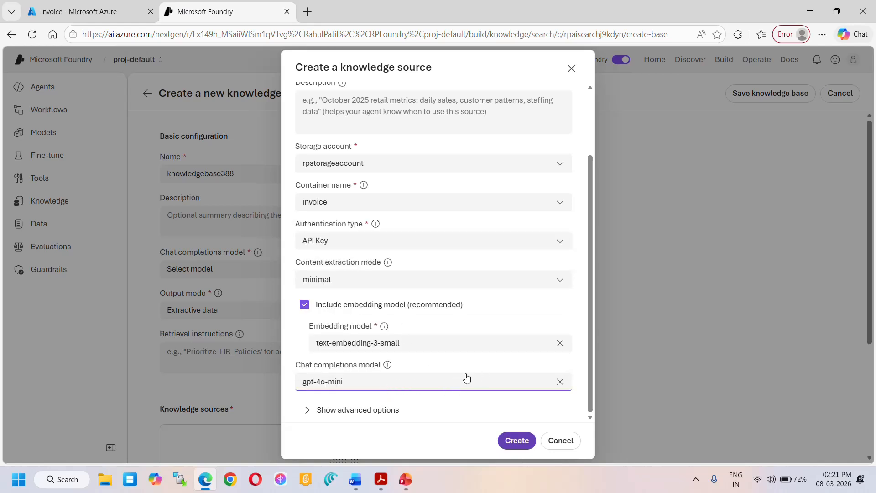
- Review the advanced ingestion schedule options, keeping the Daily interval, and create the Azure Blob Storage knowledge source
{"action": "left_click", "coordinate": [307, 413]}
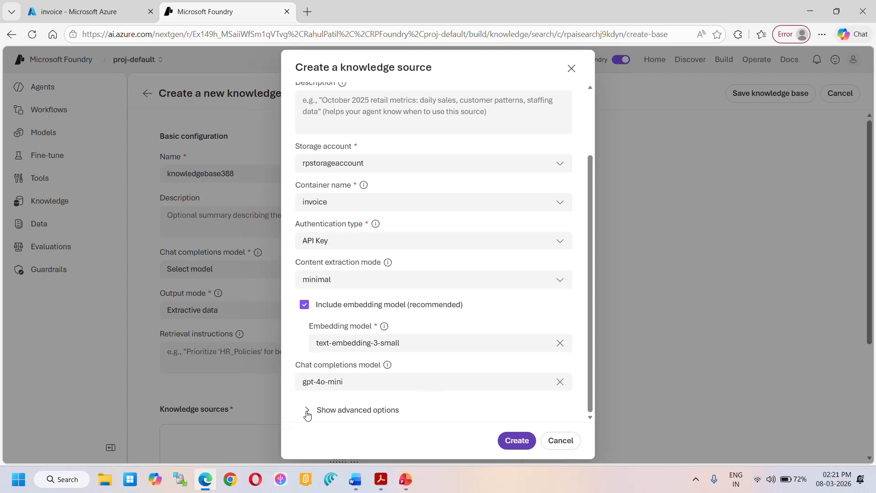
{"action": "left_click", "coordinate": [307, 410]}
{"action": "scroll", "coordinate": [372, 395], "scroll_direction": "down", "scroll_amount": 2}
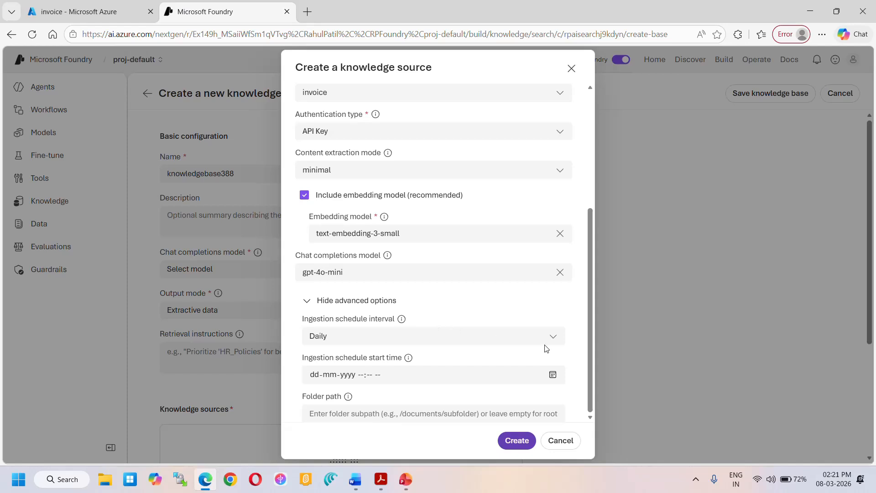
{"action": "left_click", "coordinate": [555, 342]}
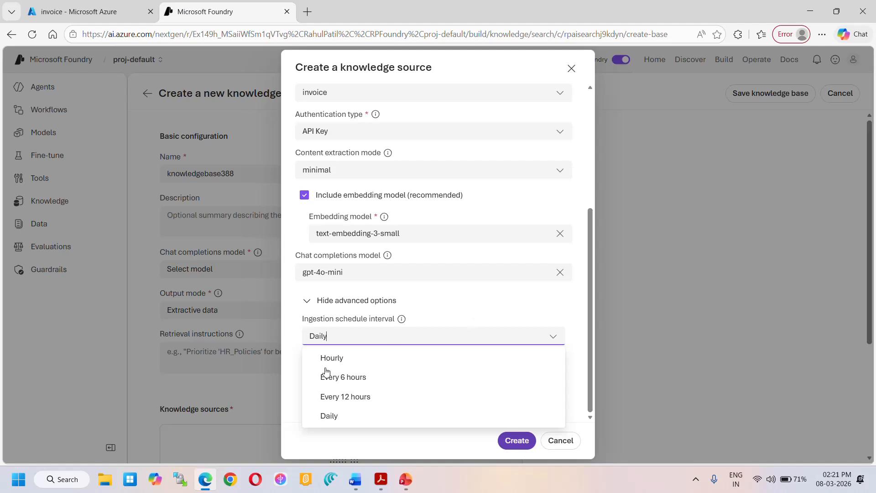
{"action": "left_click", "coordinate": [451, 306]}
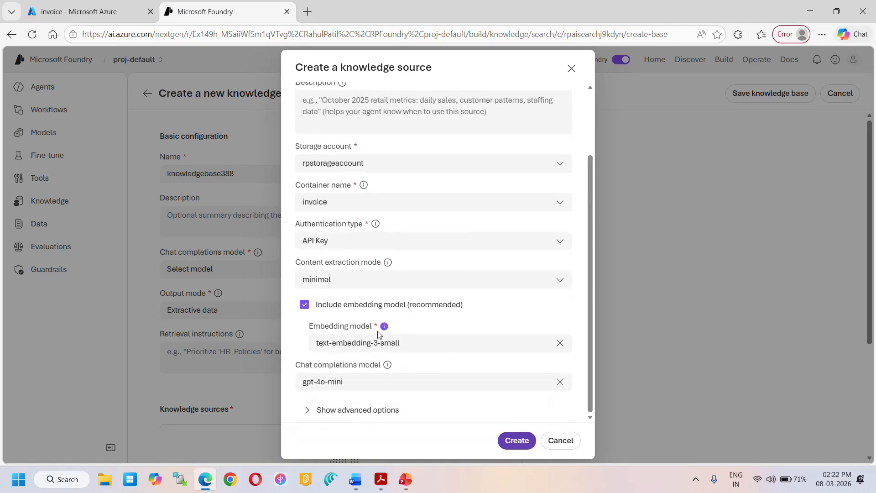
{"action": "left_click", "coordinate": [307, 409]}
{"action": "scroll", "coordinate": [315, 413], "scroll_direction": "down", "scroll_amount": 3}
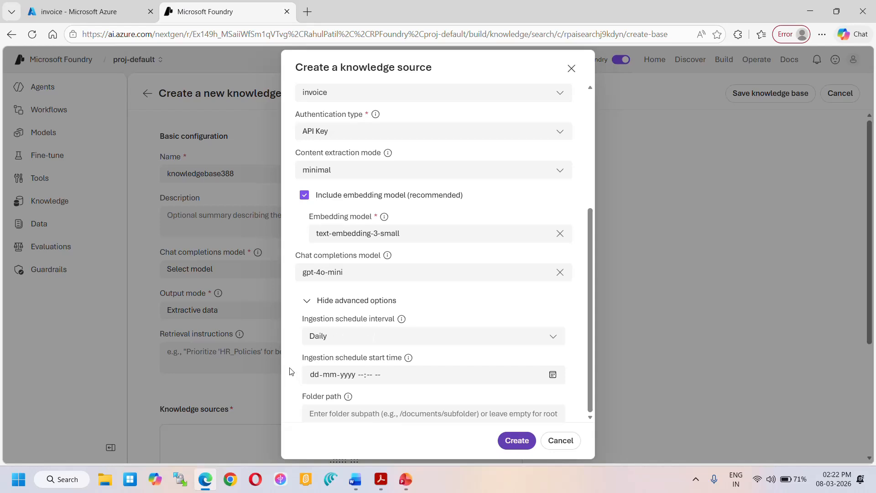
{"action": "left_click", "coordinate": [305, 300]}
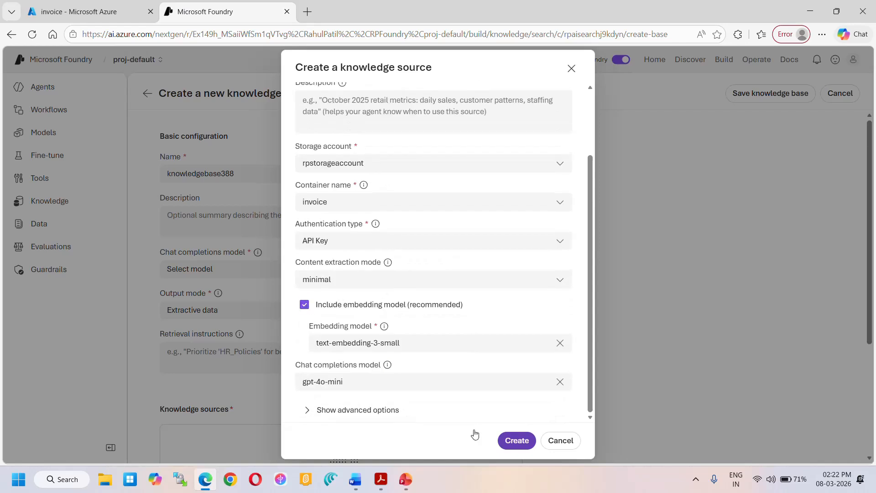
{"action": "left_click", "coordinate": [518, 441]}
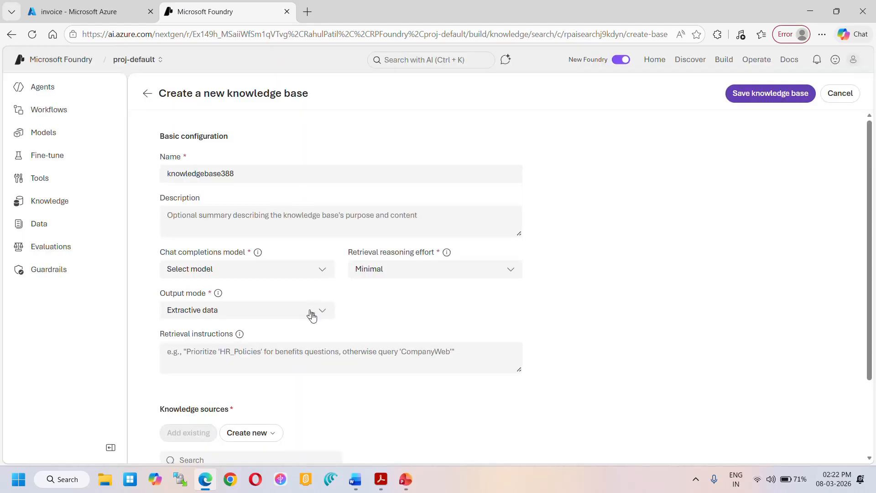
- Choose gpt-4o-mini as the knowledge base's chat completions model and save the knowledge base
{"action": "left_click", "coordinate": [319, 275]}
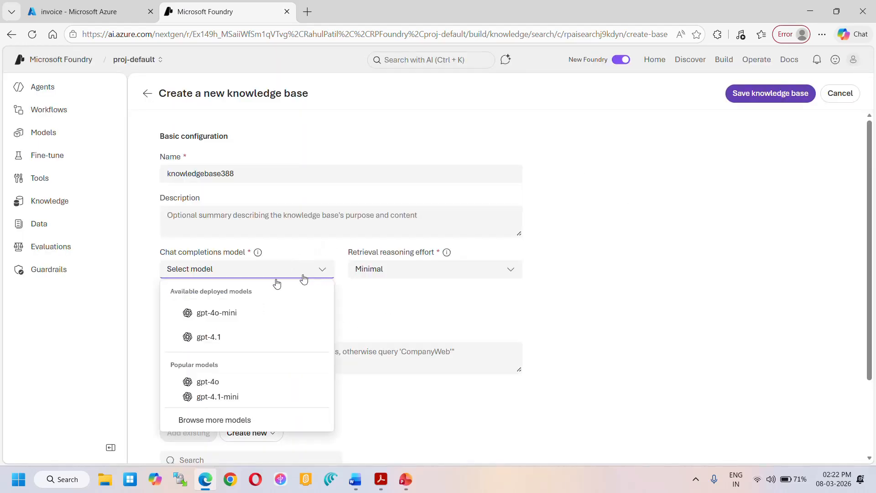
{"action": "left_click", "coordinate": [220, 320]}
{"action": "scroll", "coordinate": [560, 303], "scroll_direction": "down", "scroll_amount": 2}
{"action": "scroll", "coordinate": [693, 189], "scroll_direction": "up", "scroll_amount": 2}
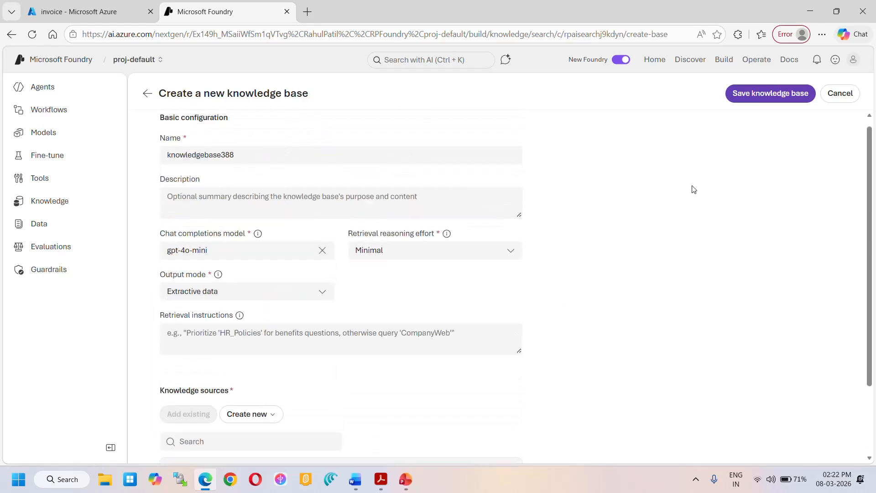
{"action": "left_click", "coordinate": [749, 96]}
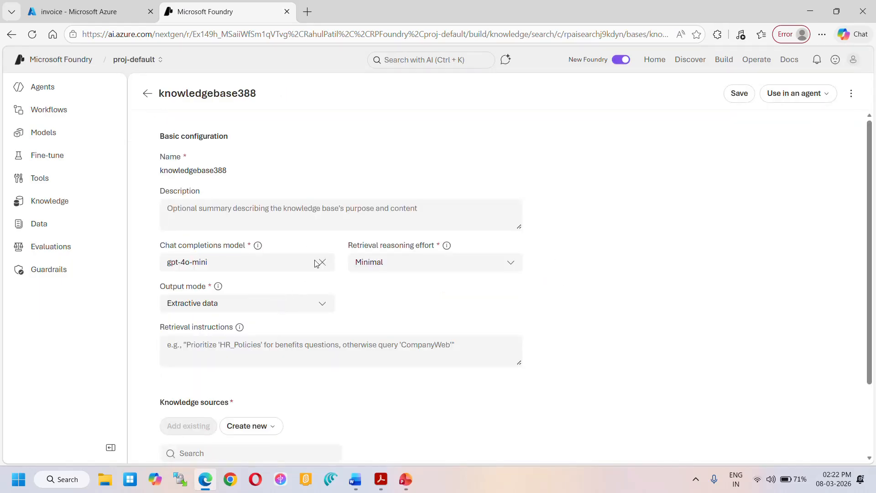
- Check the knowledge base's status in Foundry and its knowledge source under the rpaisearch service in the Azure portal
{"action": "scroll", "coordinate": [285, 305], "scroll_direction": "down", "scroll_amount": 2}
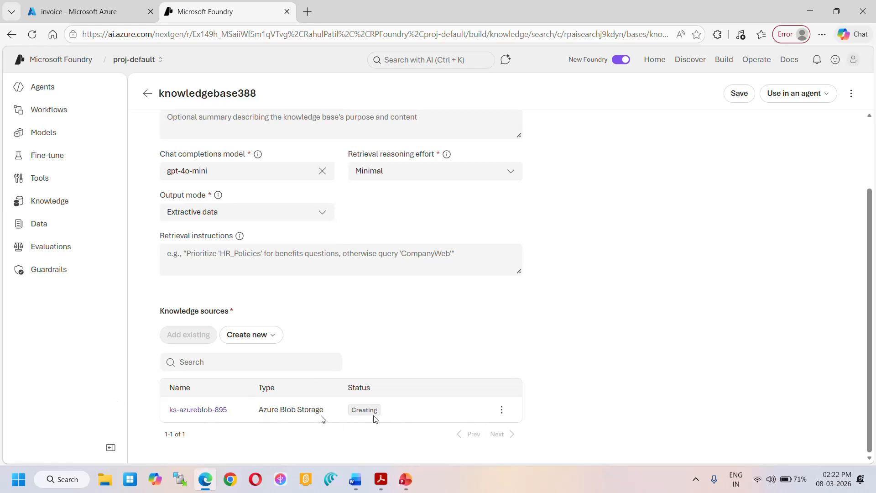
{"action": "left_click", "coordinate": [45, 207]}
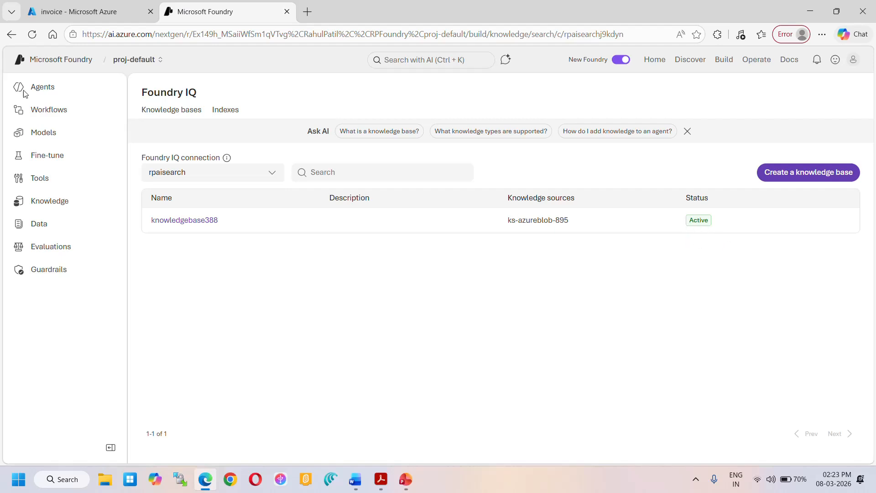
{"action": "left_click", "coordinate": [85, 12]}
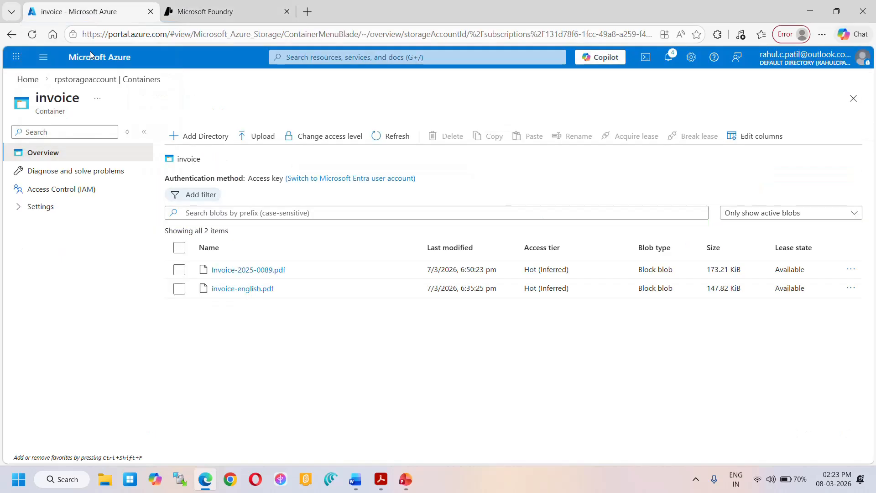
{"action": "left_click", "coordinate": [28, 80]}
{"action": "left_click", "coordinate": [166, 335]}
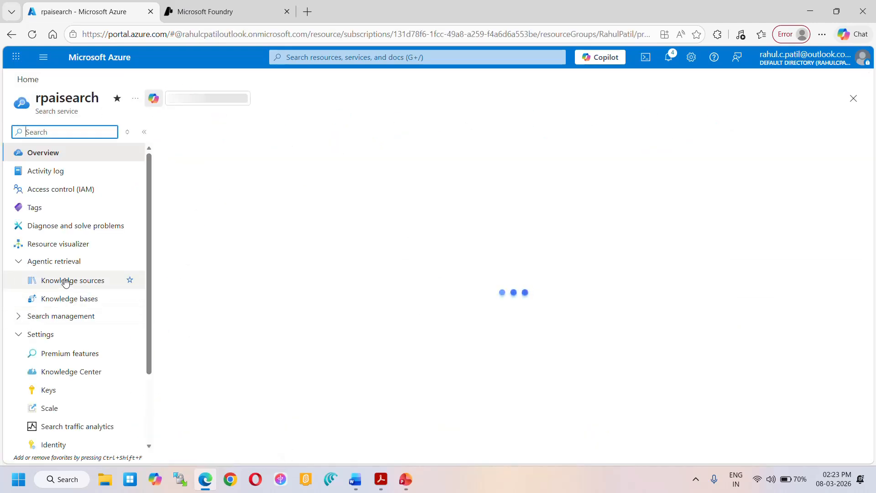
{"action": "left_click", "coordinate": [65, 281]}
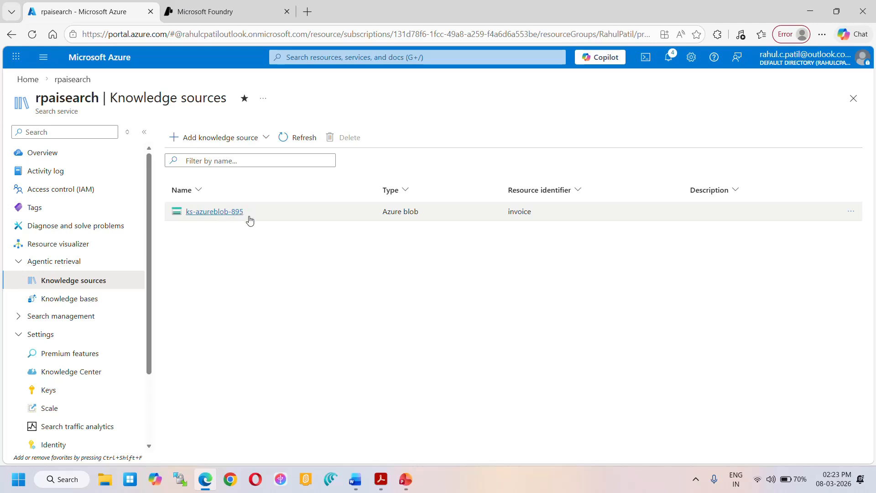
{"action": "left_click", "coordinate": [231, 16]}
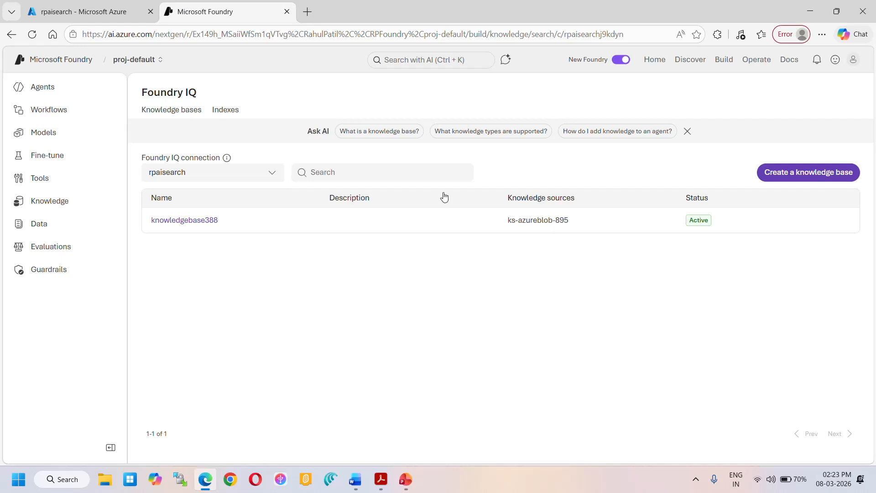
{"action": "left_click", "coordinate": [102, 13]}
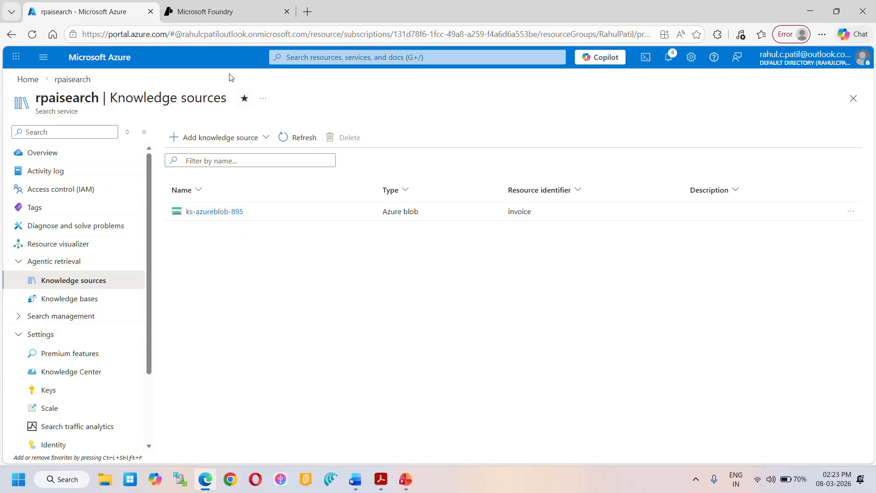
{"action": "left_click", "coordinate": [215, 13]}
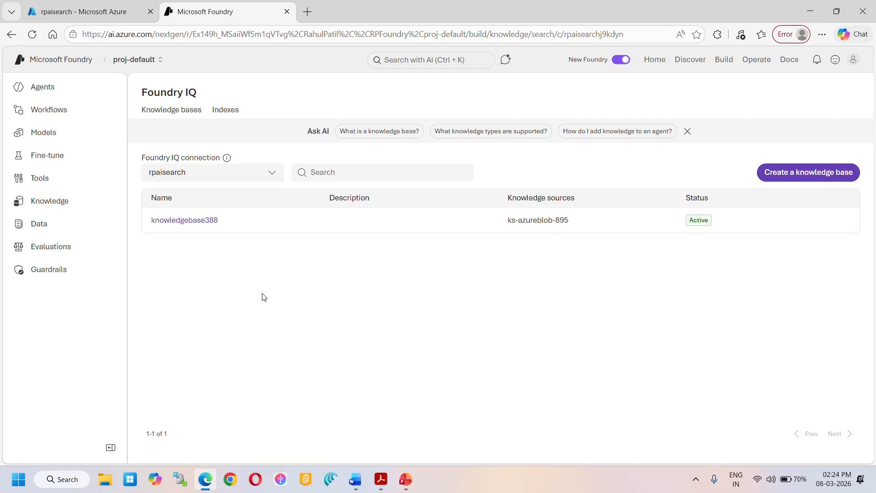
- Create a new agent named RAGAgent
{"action": "left_click", "coordinate": [45, 97]}
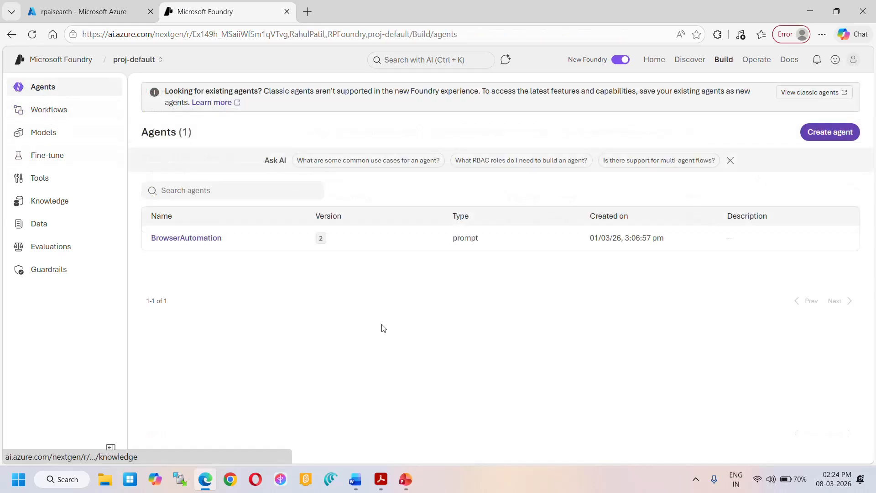
{"action": "left_click", "coordinate": [823, 136]}
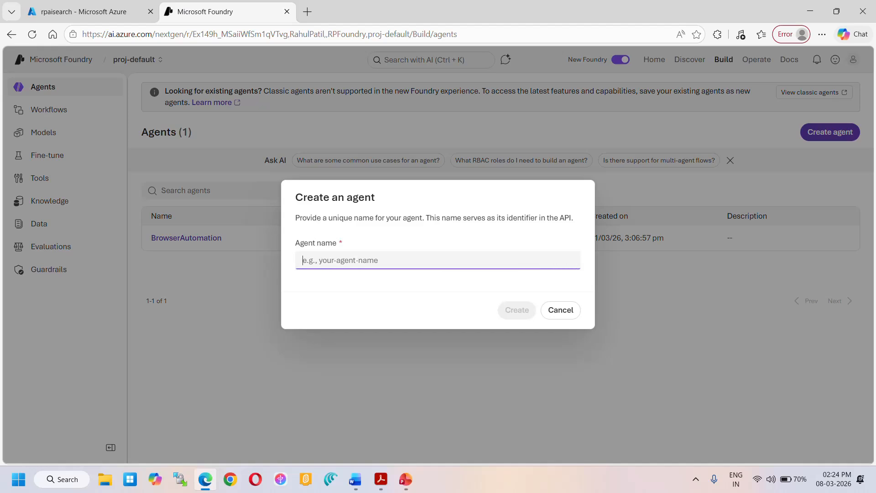
{"action": "type", "text": "RAG Agent"}
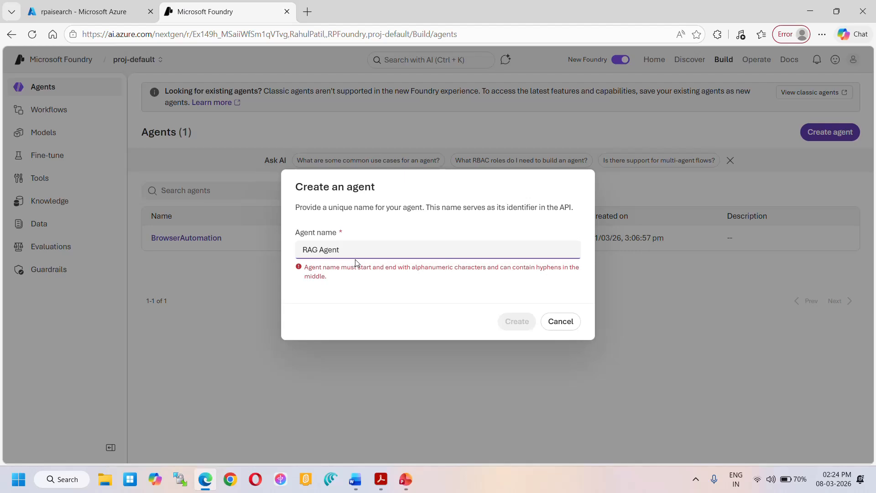
{"action": "key", "text": "BackSpace"}
{"action": "key", "text": "BackSpace"}
{"action": "key", "text": "BackSpace"}
{"action": "key", "text": "BackSpace"}
{"action": "key", "text": "BackSpace"}
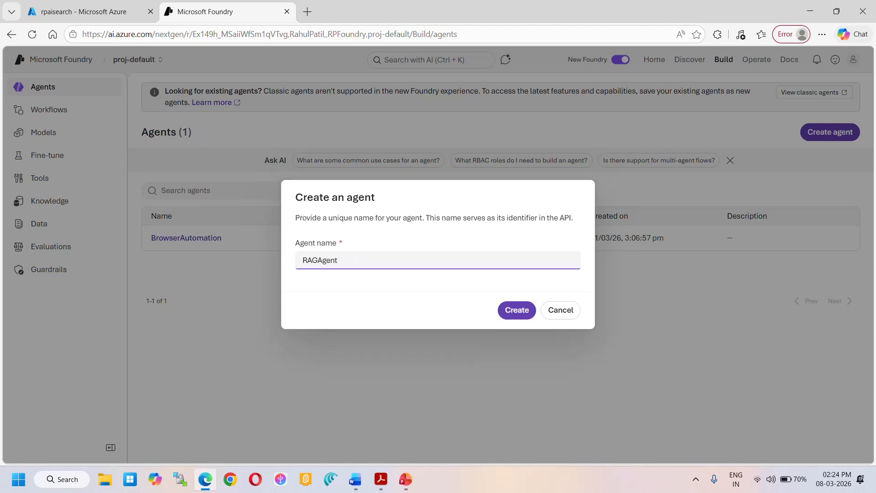
{"action": "left_click", "coordinate": [507, 314]}
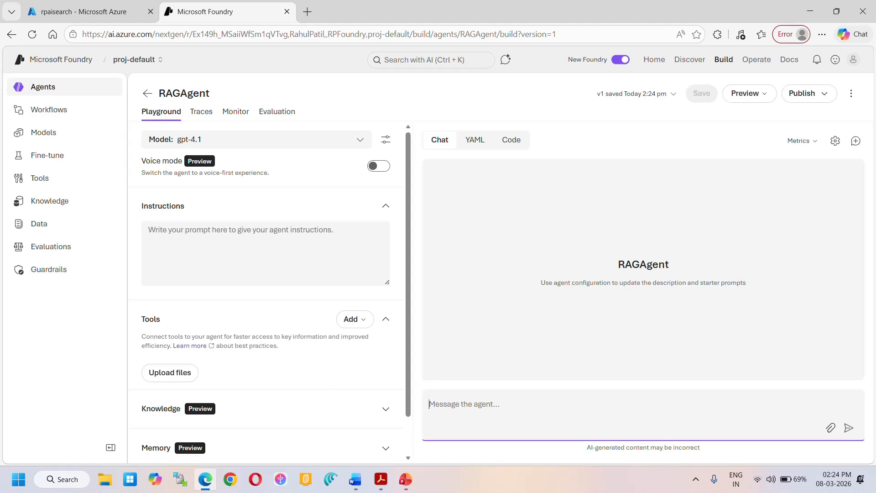
- Connect RAGAgent to Foundry IQ through the rpaisearch connection, using the knowledgebase388 knowledge base
{"action": "scroll", "coordinate": [281, 324], "scroll_direction": "down", "scroll_amount": 1}
{"action": "left_click", "coordinate": [283, 366]}
{"action": "scroll", "coordinate": [218, 383], "scroll_direction": "down", "scroll_amount": 1}
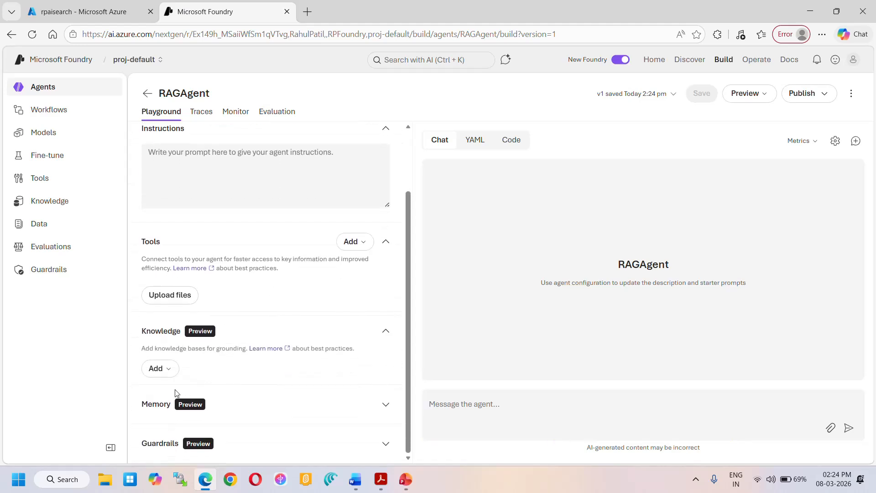
{"action": "left_click", "coordinate": [156, 369]}
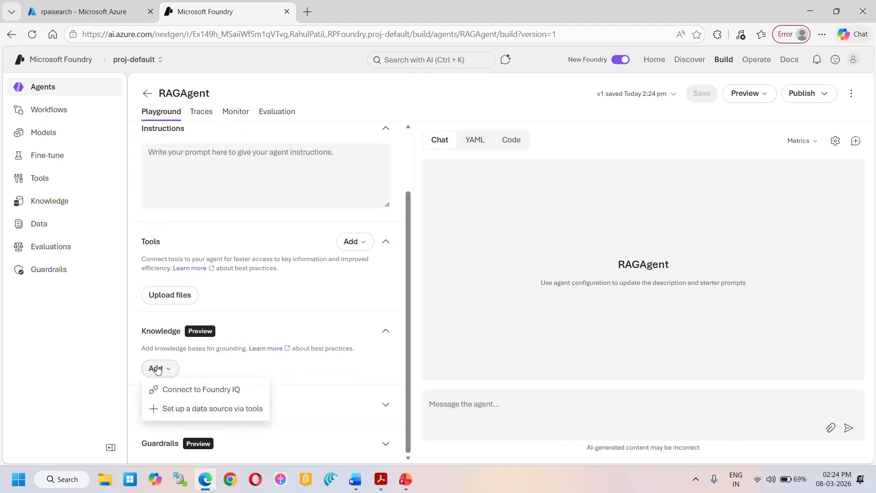
{"action": "left_click", "coordinate": [179, 390]}
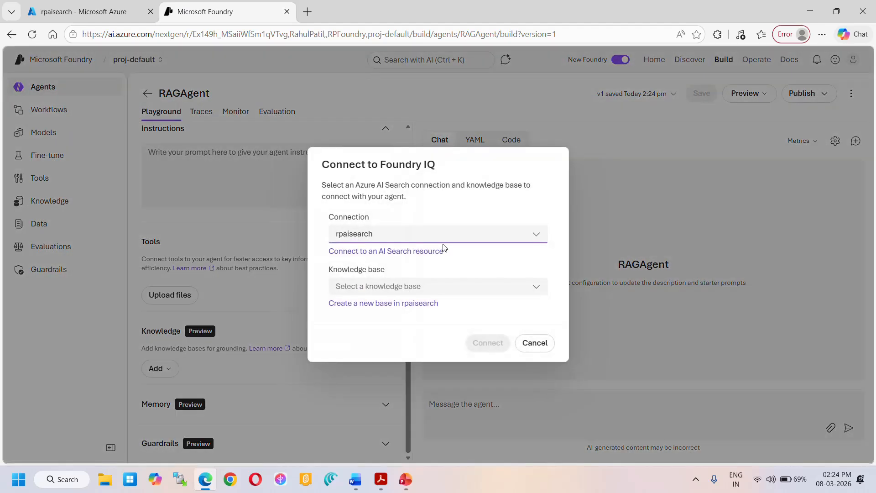
{"action": "left_click", "coordinate": [427, 294]}
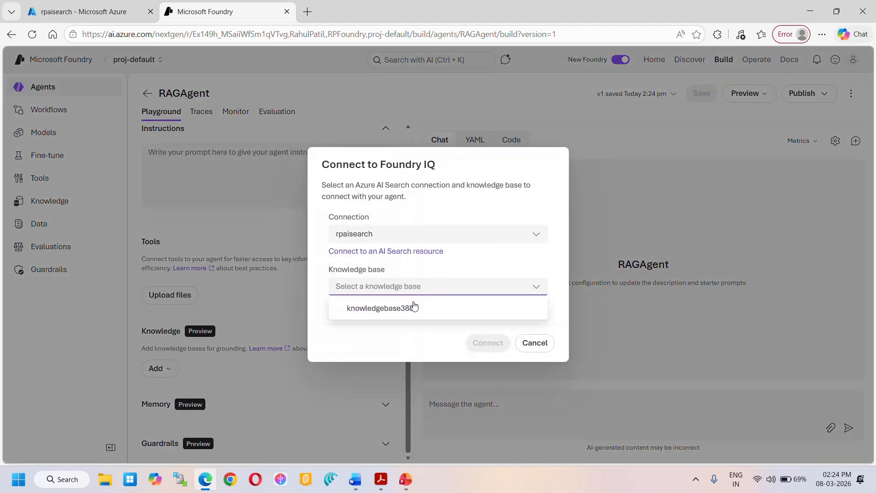
{"action": "left_click", "coordinate": [402, 311]}
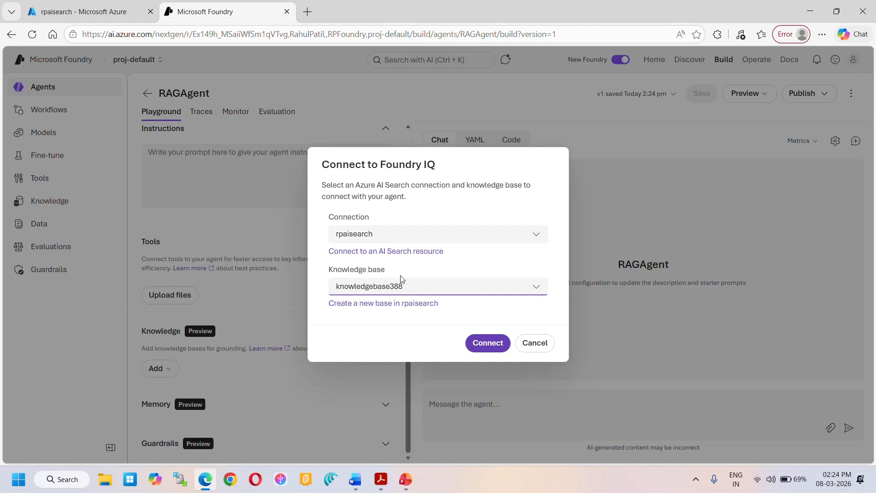
{"action": "left_click", "coordinate": [499, 349]}
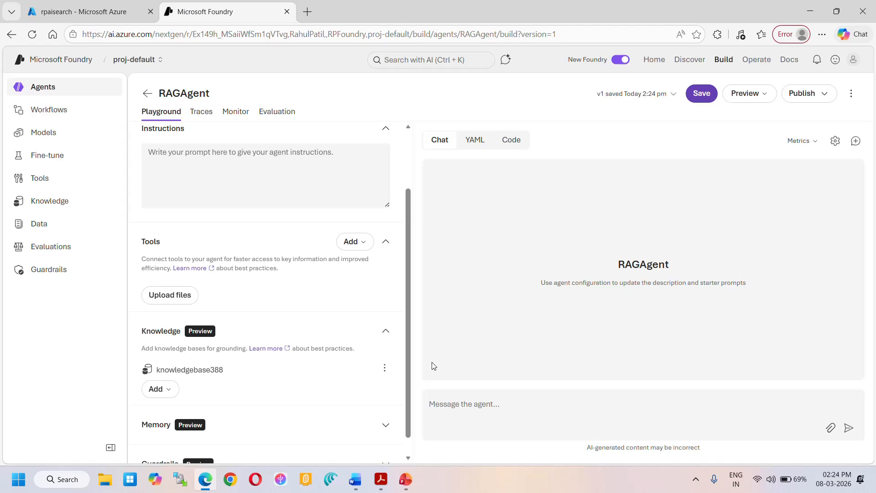
- Send the greeting "Hi" to RAGAgent in the playground chat
{"action": "left_click", "coordinate": [458, 405]}
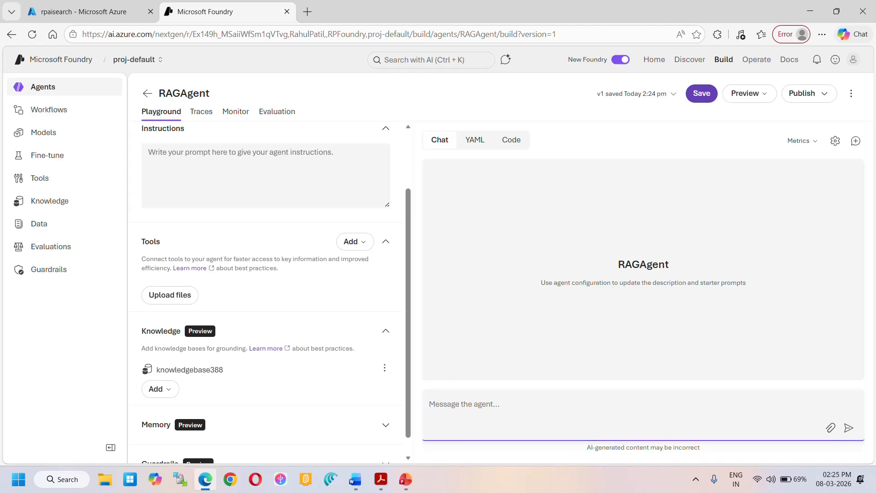
{"action": "type", "text": "Hi"}
{"action": "key", "text": "Return"}
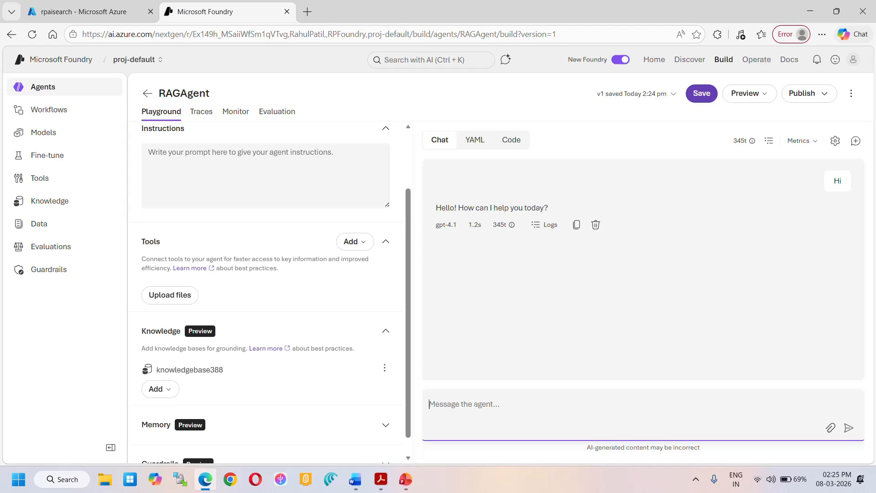
- Ask the agent "PLease extract the name and number of invoices" and follow up with "please extract from knowledgebase"
{"action": "type", "text": "PLease extract the name o"}
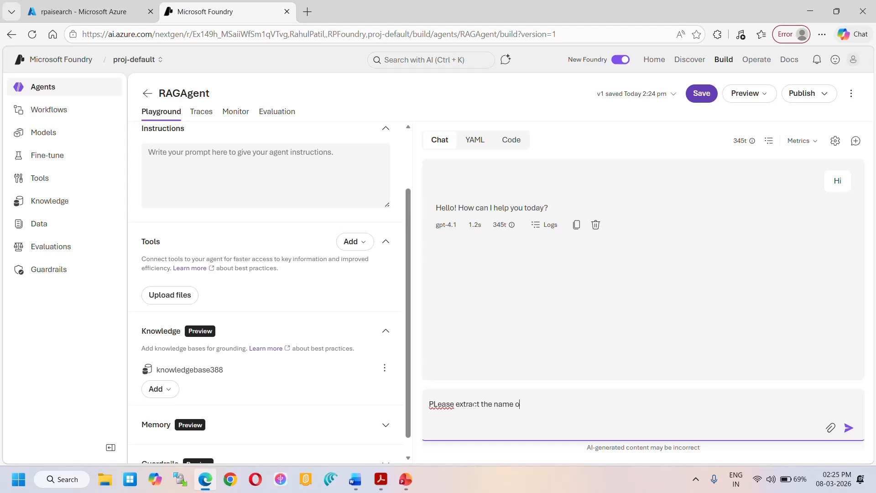
{"action": "type", "text": "f the"}
{"action": "key", "text": "BackSpace"}
{"action": "key", "text": "BackSpace"}
{"action": "type", "text": "and"}
{"action": "key", "text": "Return"}
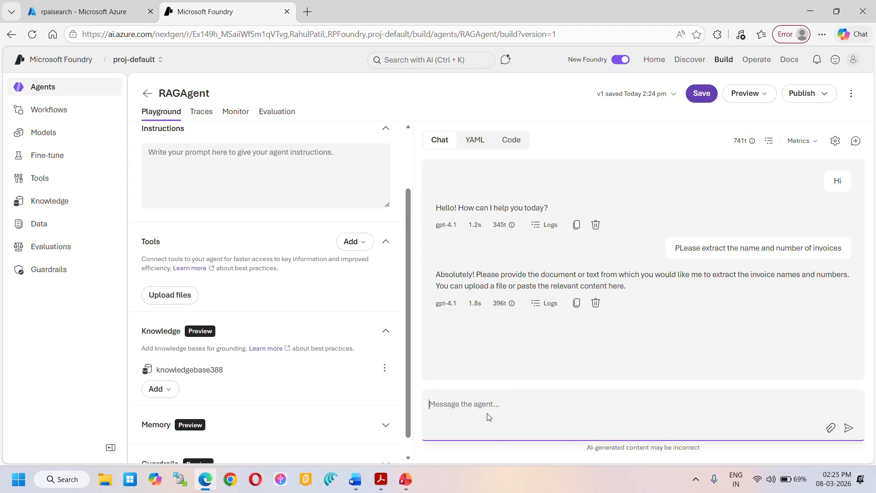
{"action": "type", "text": "ease retri"}
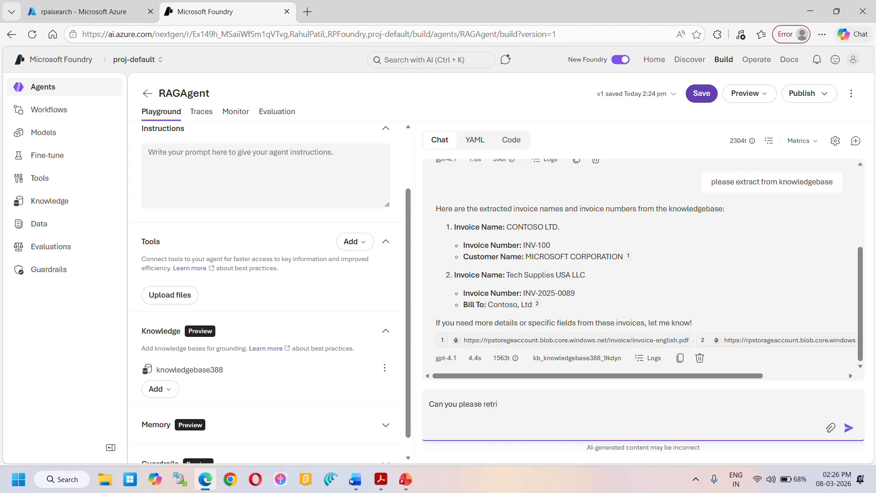
- Ask the agent "Can you please retrieve the file names", correcting the spelling of "retrieve" before sending
{"action": "type", "text": "the file names"}
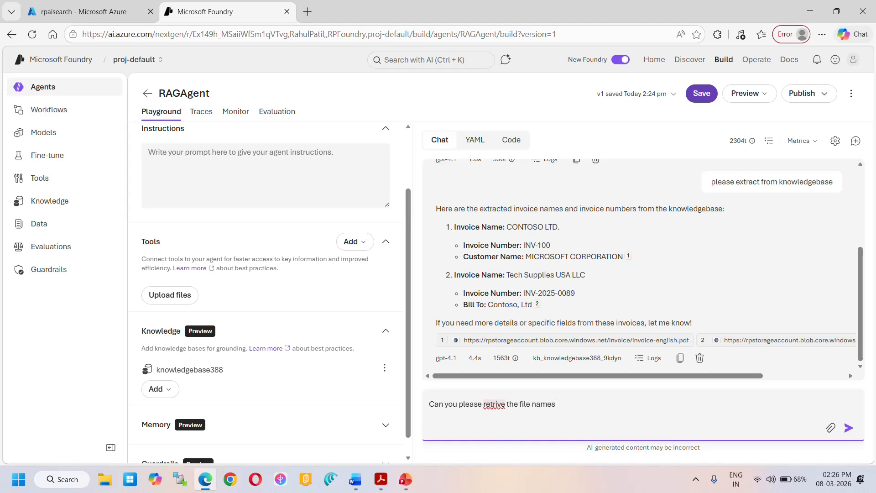
{"action": "right_click", "coordinate": [497, 404]}
{"action": "left_click", "coordinate": [525, 229]}
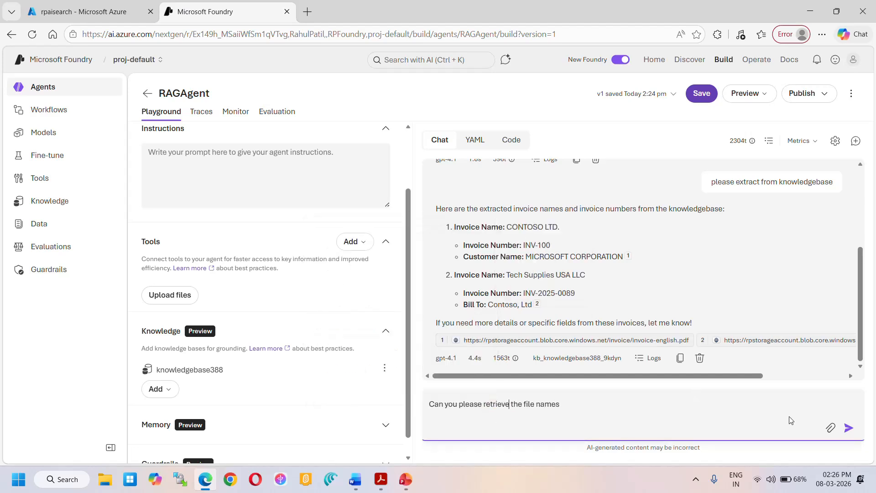
{"action": "left_click", "coordinate": [849, 428]}
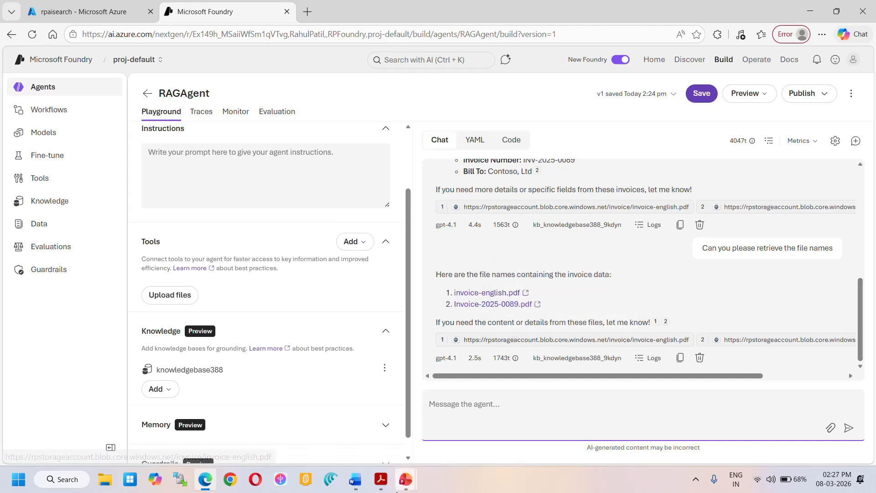
- Ask the agent "can you please tell me the number of invoices"
{"action": "mouse_move", "coordinate": [381, 479]}
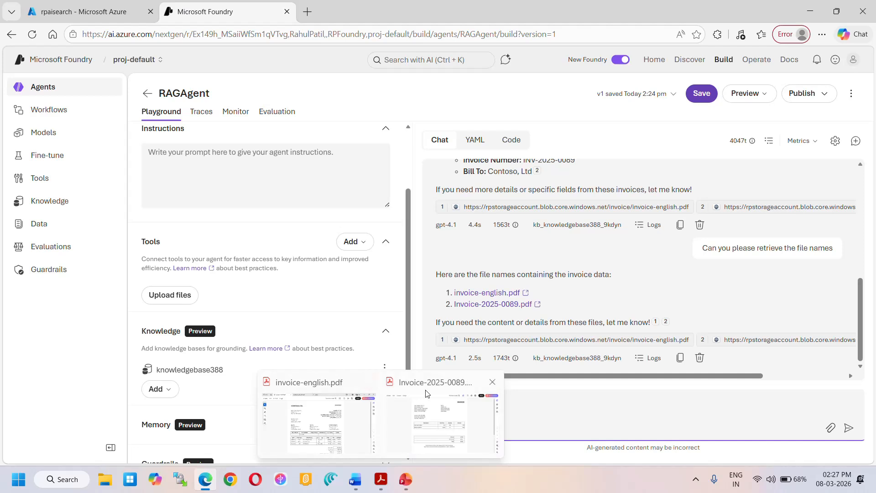
{"action": "left_click", "coordinate": [529, 405]}
{"action": "type", "text": "can you"}
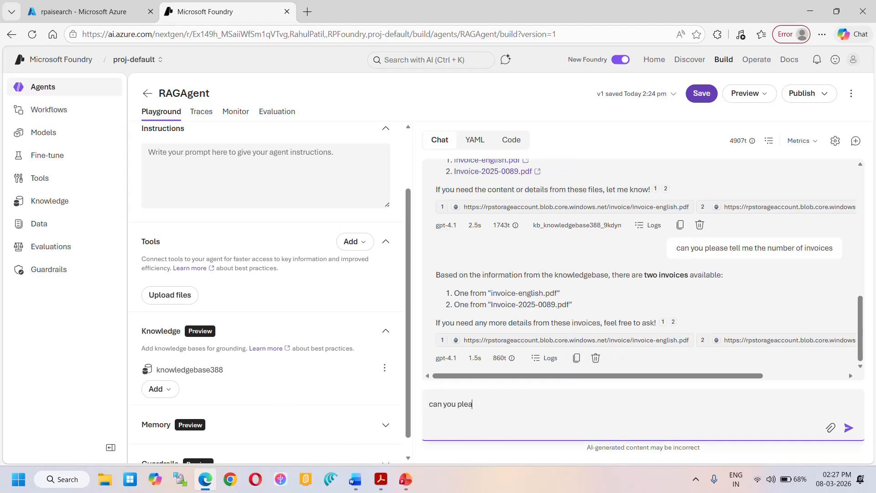
{"action": "type", "text": "se extract the n"}
- Ask the agent "can you please extract the total amount form invoices"
{"action": "key", "text": "BackSpace"}
{"action": "type", "text": "total amount form invoiv"}
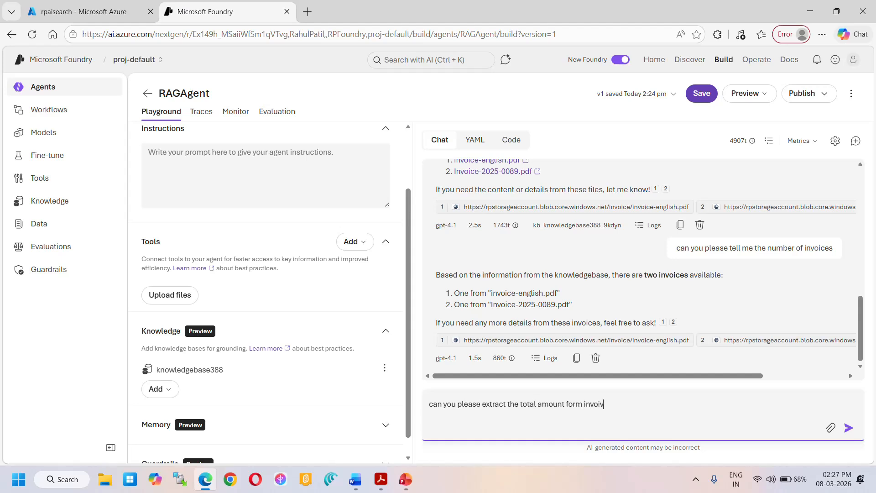
{"action": "key", "text": "BackSpace"}
{"action": "type", "text": "ces"}
{"action": "left_click", "coordinate": [848, 427]}
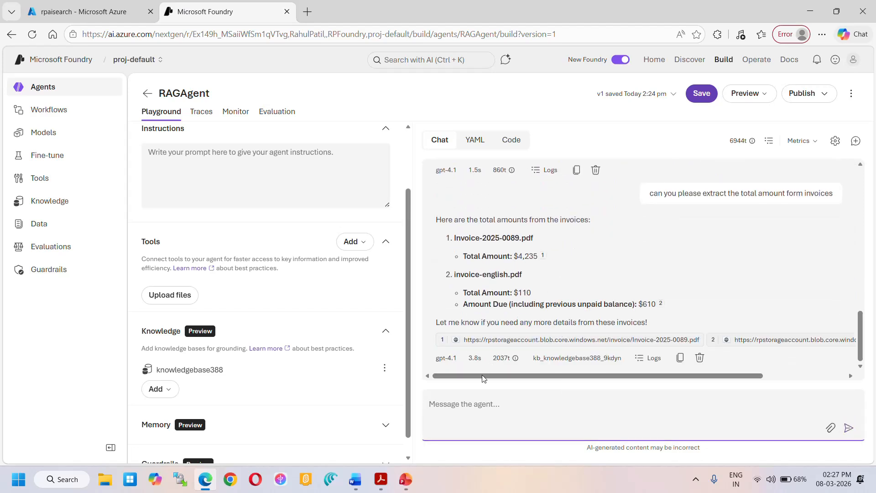
- Compare the totals in invoice-english.pdf and Invoice-2025-0089.pdf in Acrobat Reader with the agent's answers, and review the chat history in Foundry
{"action": "mouse_move", "coordinate": [382, 482]}
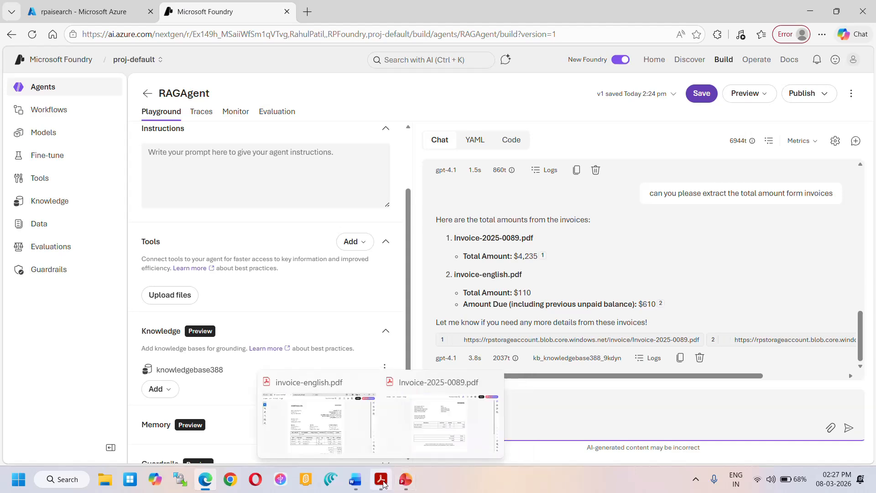
{"action": "left_click", "coordinate": [325, 384]}
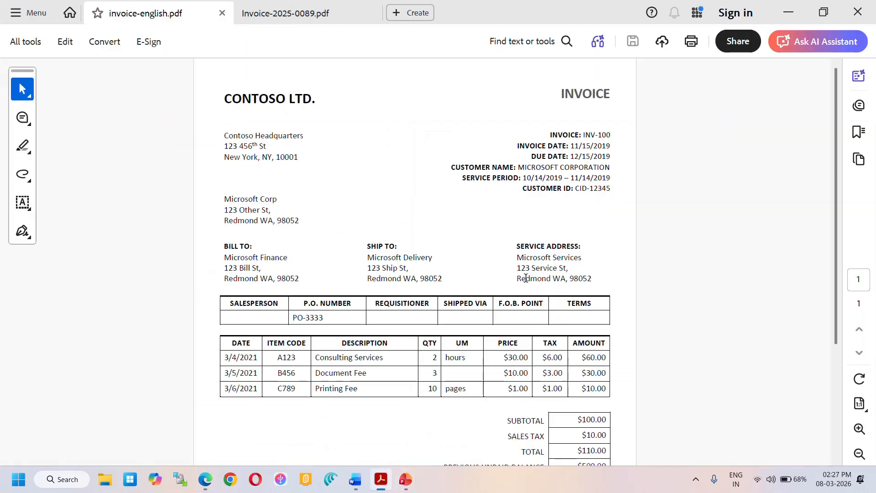
{"action": "scroll", "coordinate": [525, 278], "scroll_direction": "down", "scroll_amount": 3}
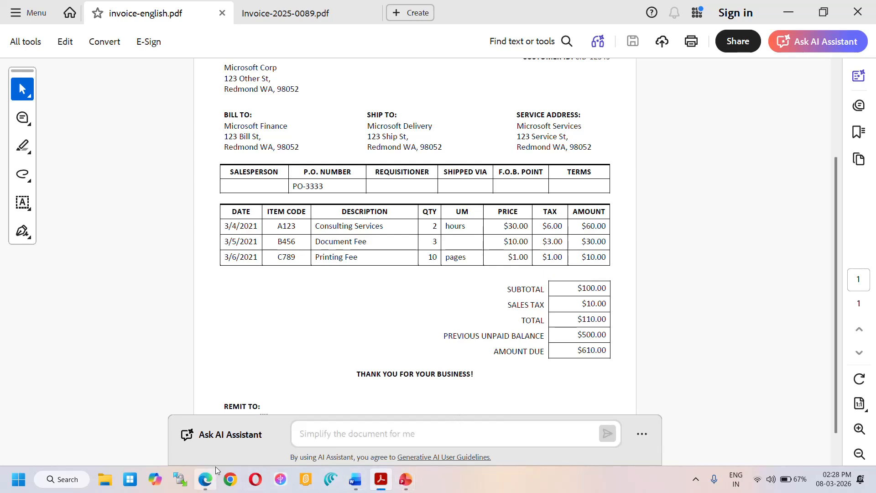
{"action": "key", "text": "alt+Tab"}
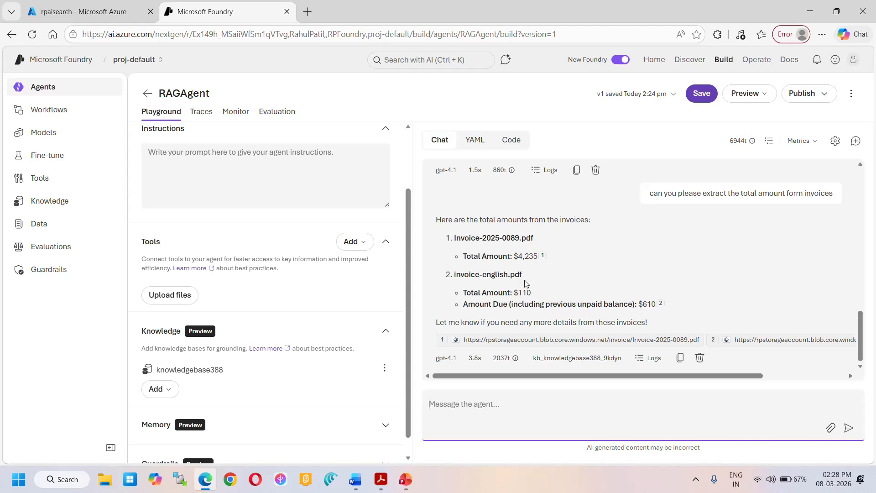
{"action": "key", "text": "alt+Tab"}
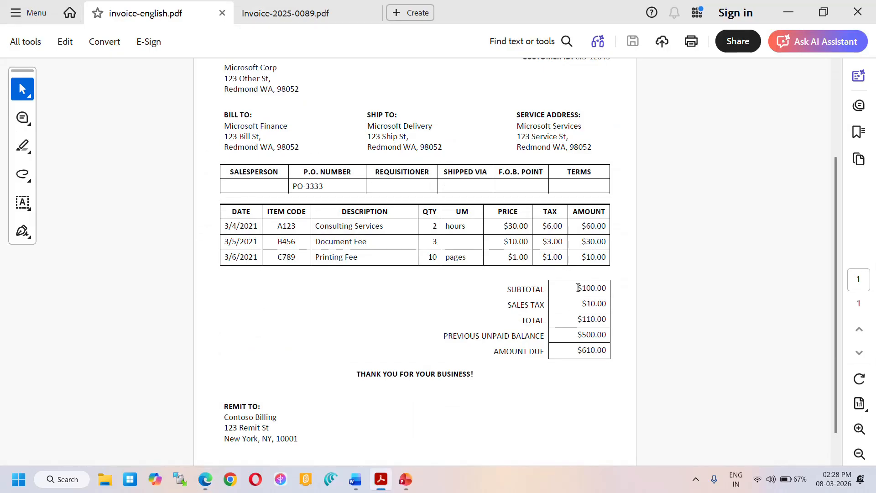
{"action": "left_click_drag", "start_coordinate": [584, 288], "coordinate": [618, 288]}
{"action": "left_click", "coordinate": [316, 18]}
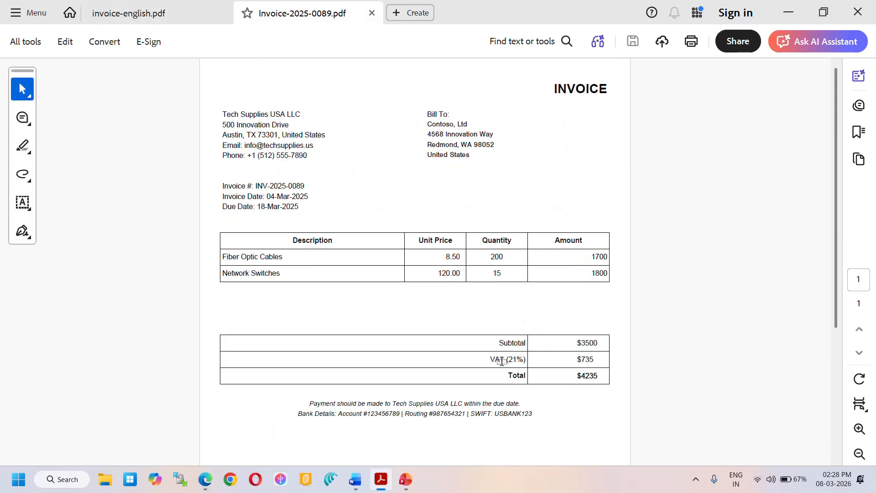
{"action": "key", "text": "alt+Tab"}
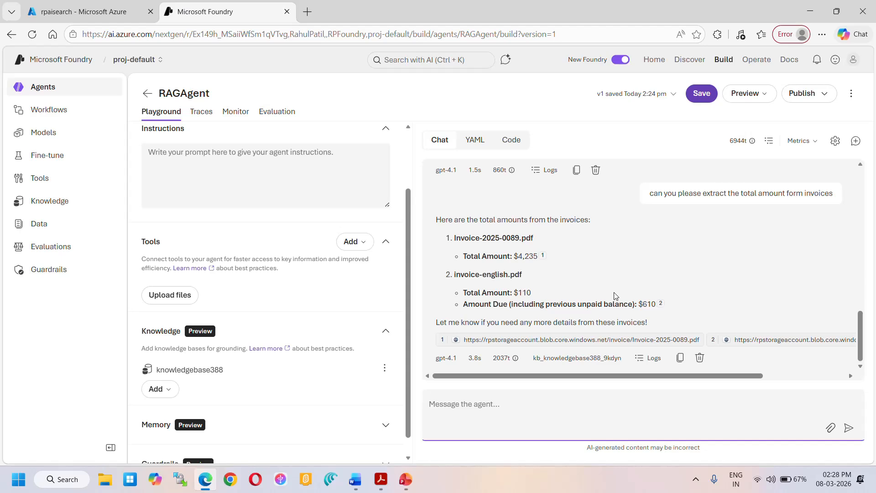
{"action": "scroll", "coordinate": [614, 296], "scroll_direction": "up", "scroll_amount": 15}
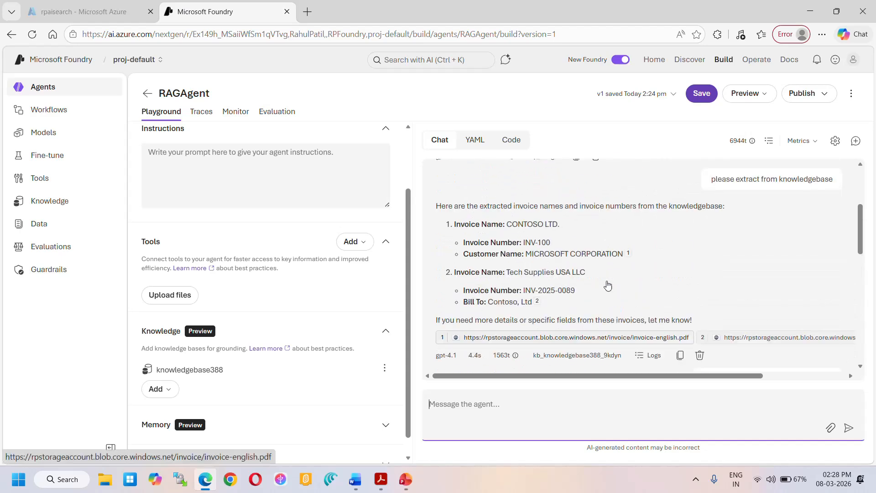
{"action": "scroll", "coordinate": [607, 288], "scroll_direction": "down", "scroll_amount": 8}
{"action": "scroll", "coordinate": [606, 288], "scroll_direction": "up", "scroll_amount": 5}
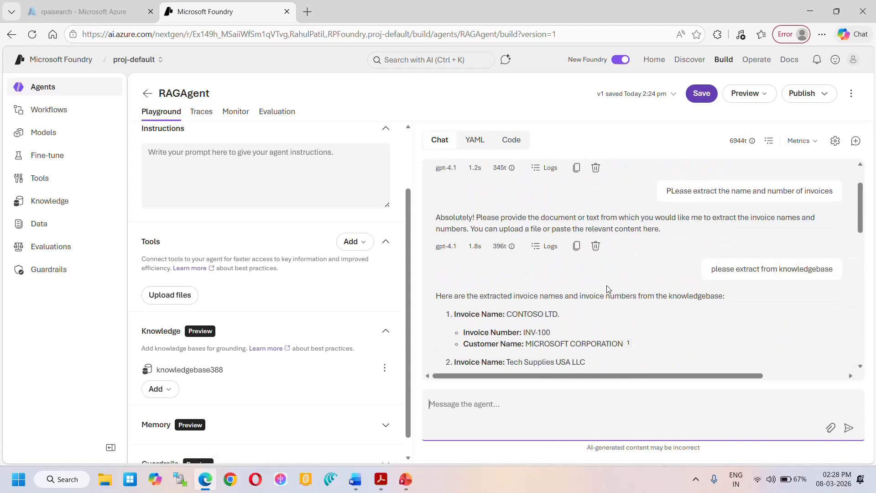
{"action": "scroll", "coordinate": [610, 296], "scroll_direction": "down", "scroll_amount": 15}
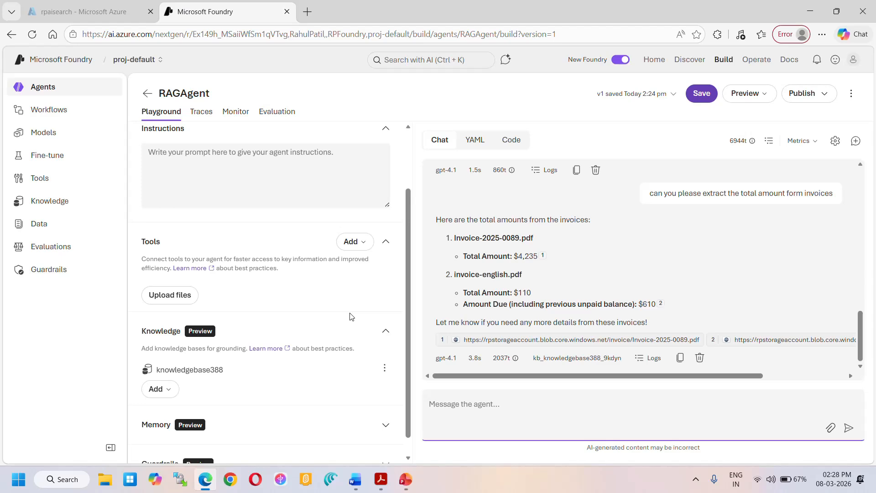
- Switch to the Foundry IQ.pptx slide show in PowerPoint
{"action": "key", "text": "alt+Tab"}
{"action": "key", "text": "Tab"}
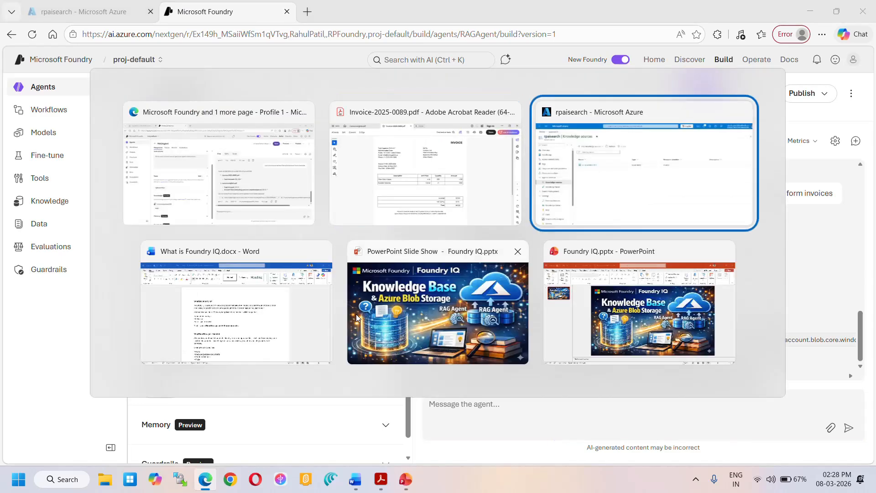
{"action": "left_click", "coordinate": [357, 316]}
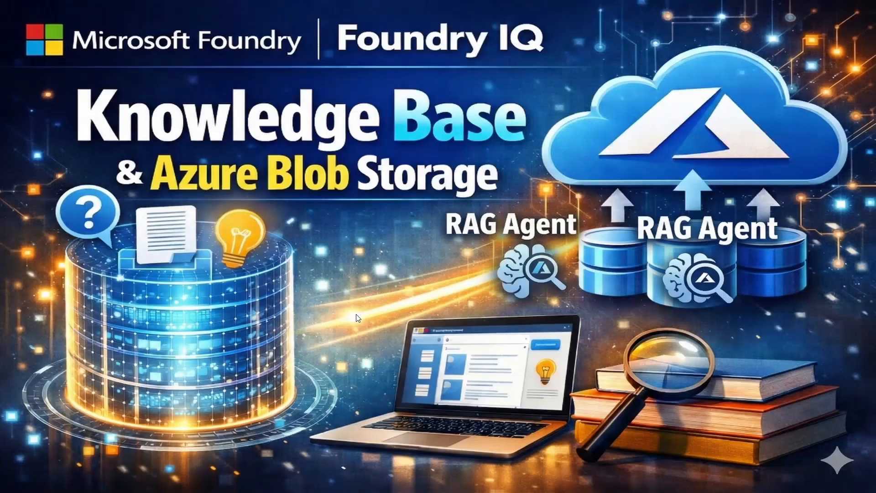